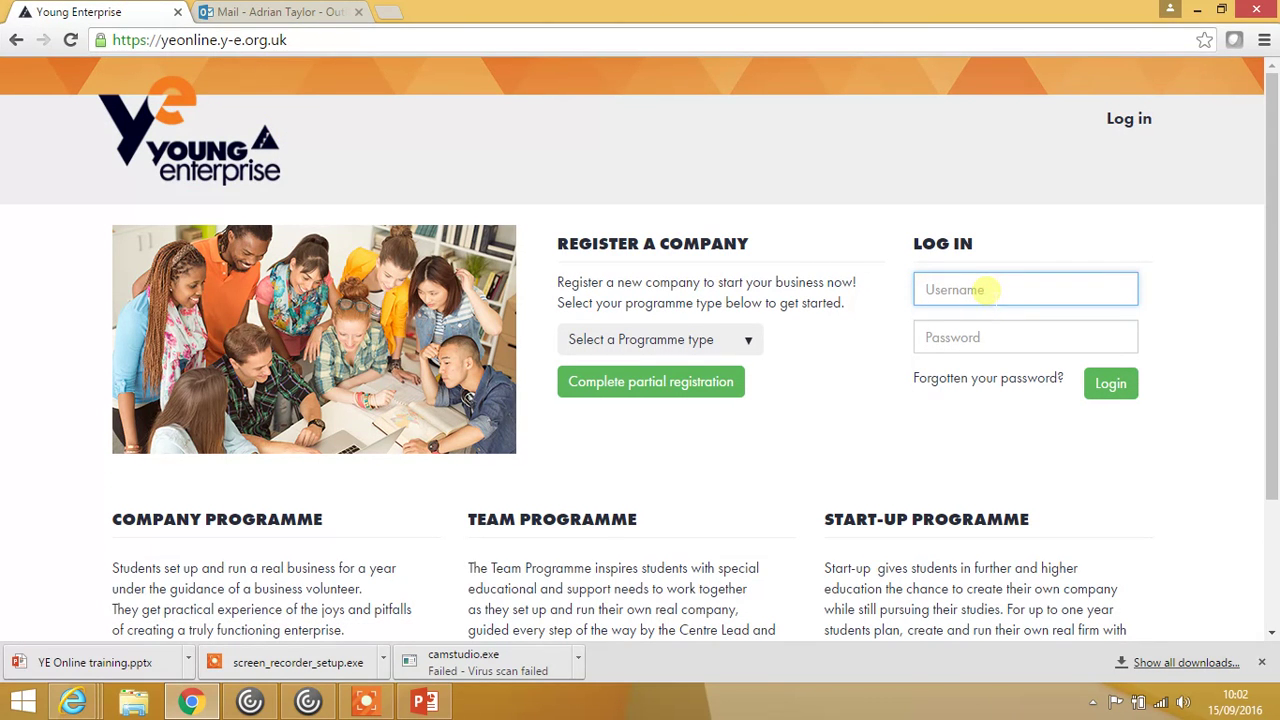
- Log in with the company's username and account password, and decline saving the password in the browser
{"action": "type", "text": "207574"}
{"action": "key", "text": "Tab"}
{"action": "type", "text": "••"}
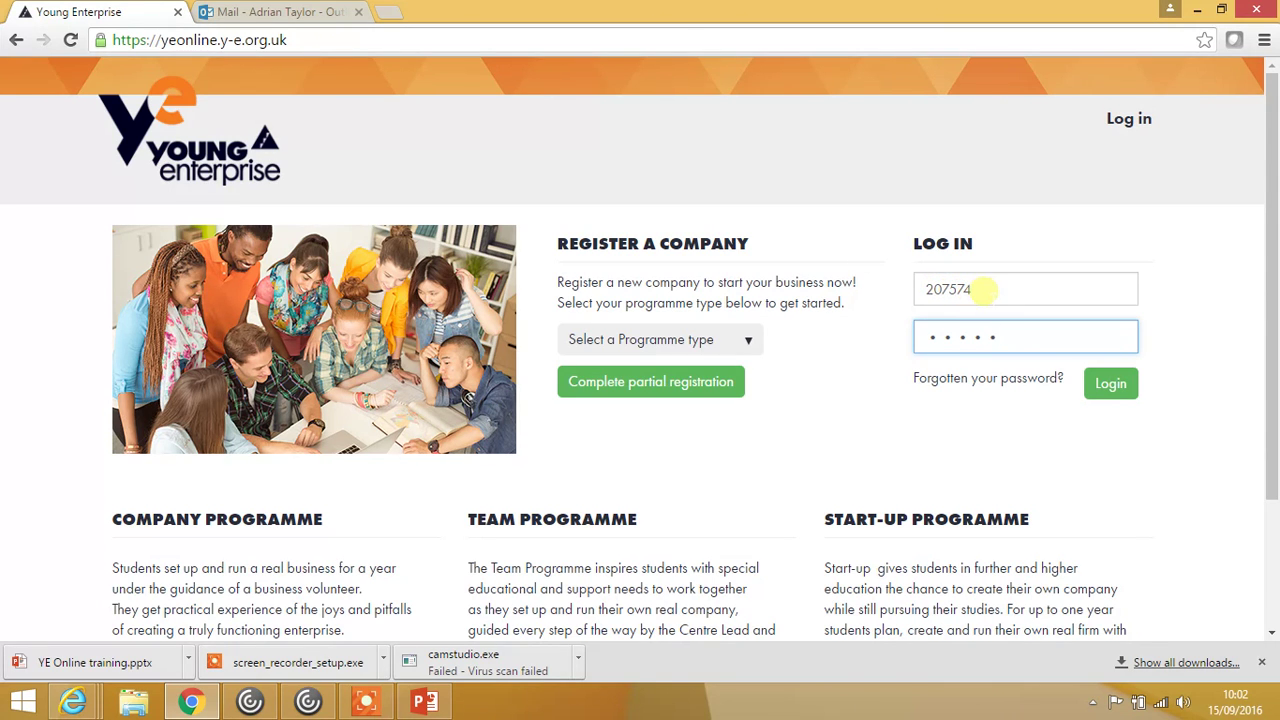
{"action": "left_click", "coordinate": [985, 289]}
{"action": "left_click", "coordinate": [1006, 337]}
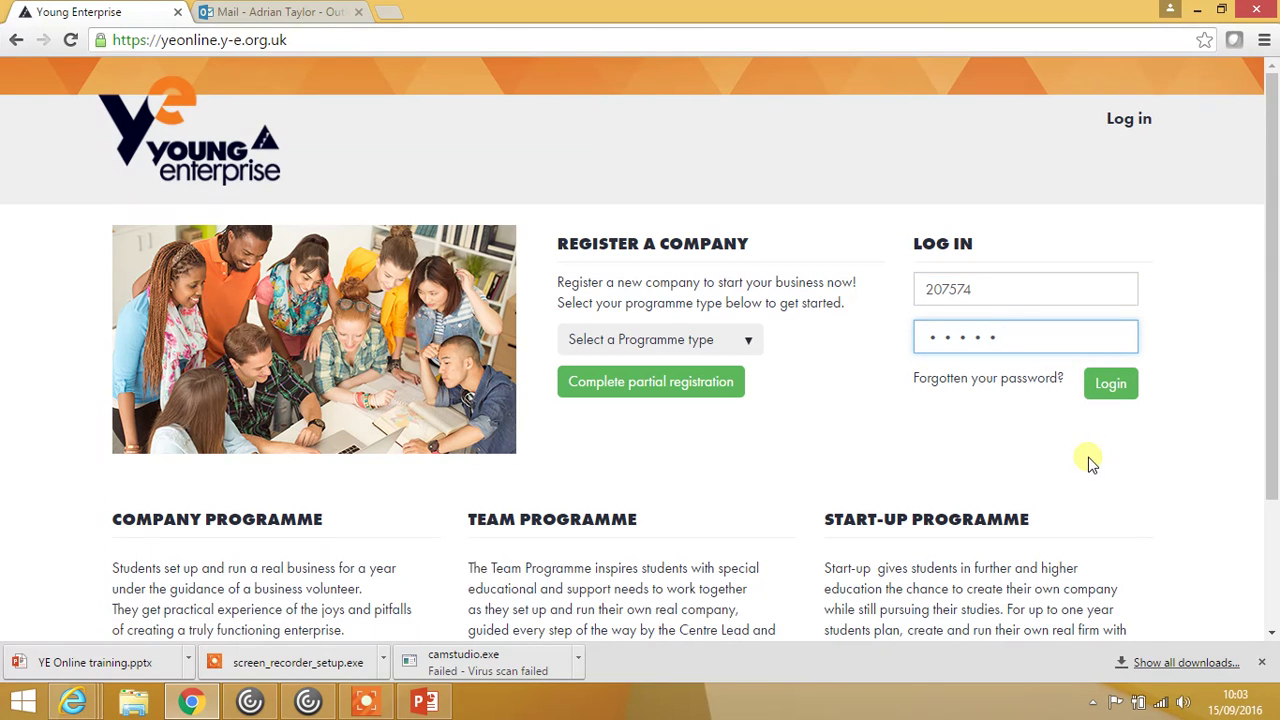
{"action": "left_click", "coordinate": [1110, 385]}
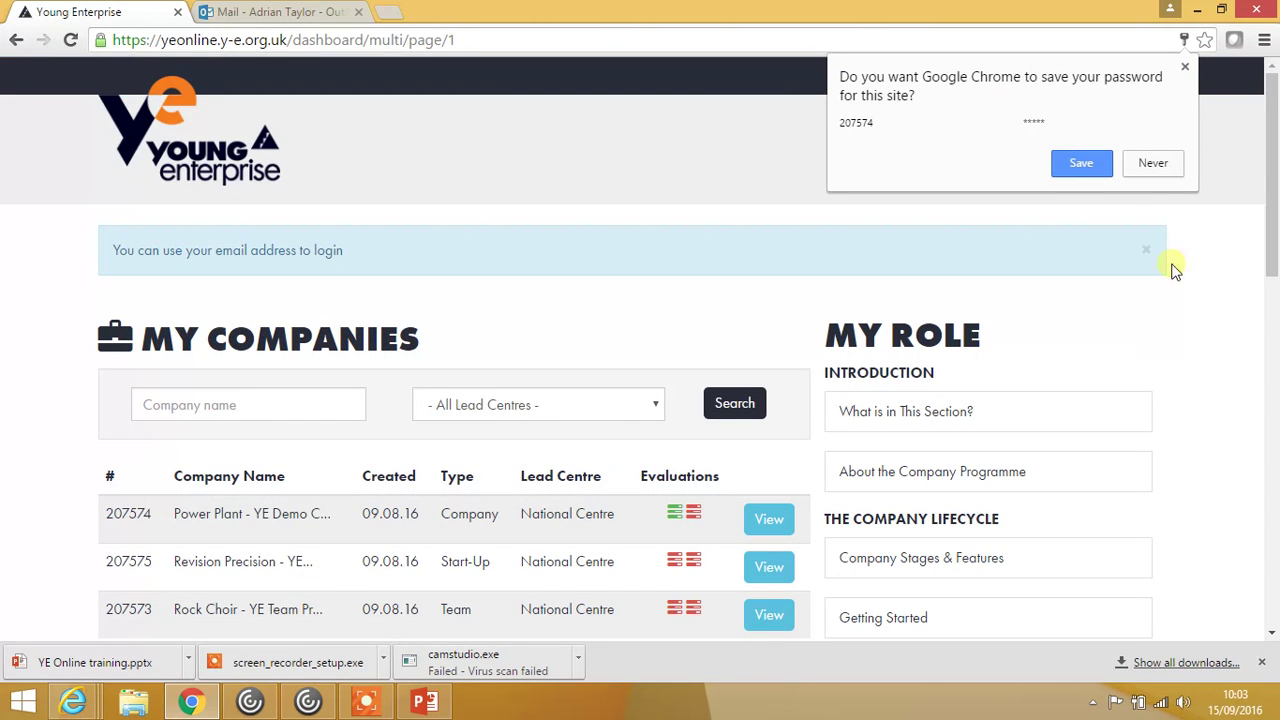
{"action": "left_click", "coordinate": [1153, 165]}
- Look over the My Companies list and the My Role guidance links on the multi-company dashboard
{"action": "scroll", "coordinate": [900, 300], "scroll_direction": "down", "scroll_amount": 3}
{"action": "scroll", "coordinate": [894, 300], "scroll_direction": "up", "scroll_amount": 1}
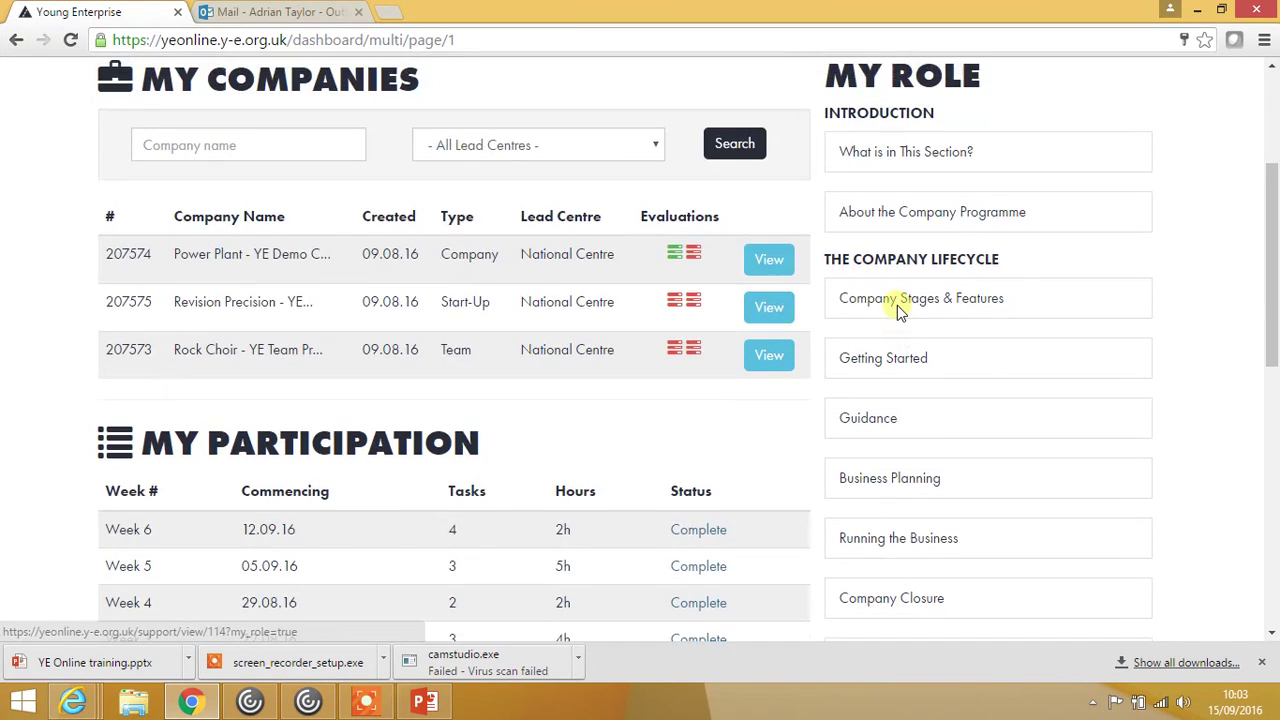
{"action": "scroll", "coordinate": [896, 304], "scroll_direction": "up", "scroll_amount": 1}
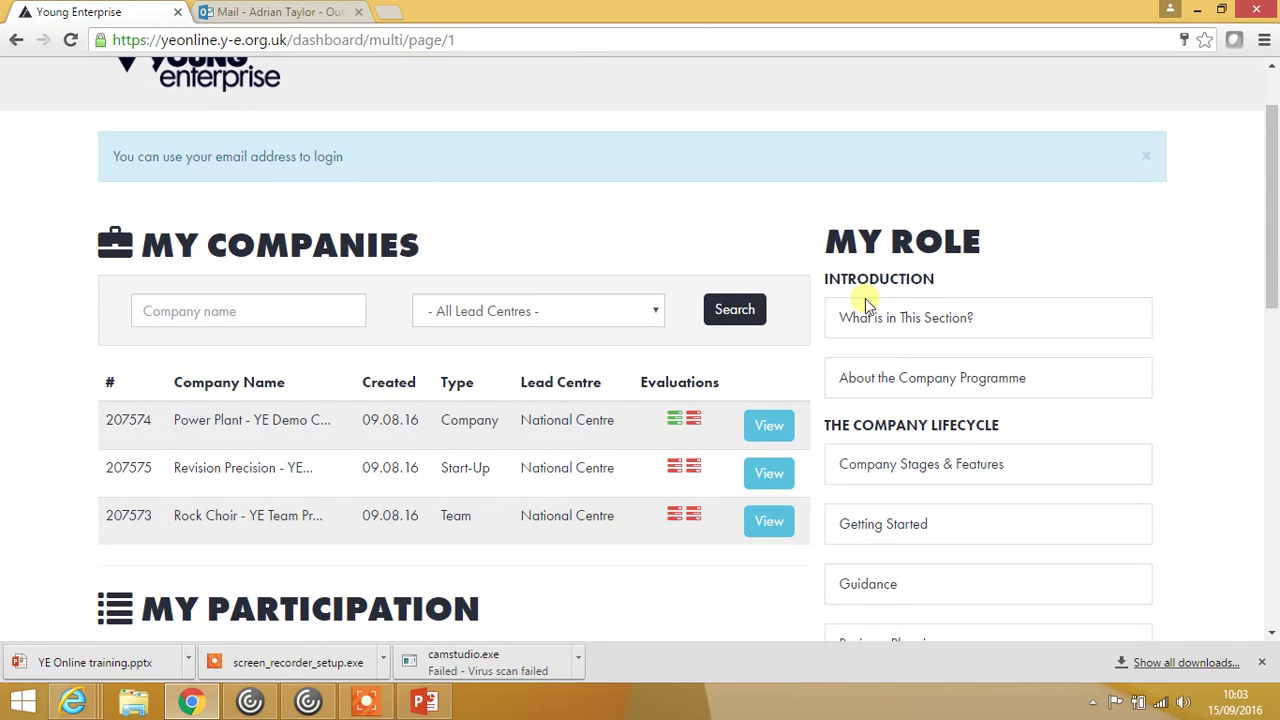
{"action": "scroll", "coordinate": [676, 226], "scroll_direction": "up", "scroll_amount": 1}
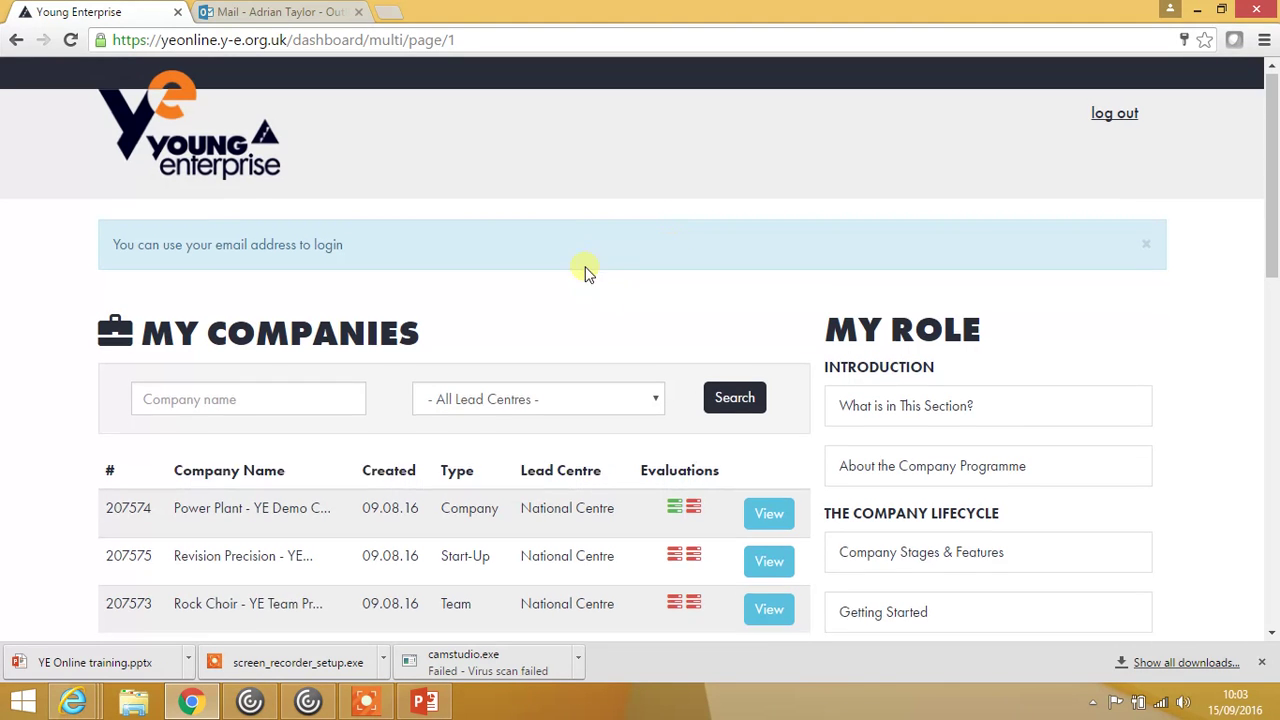
{"action": "scroll", "coordinate": [575, 265], "scroll_direction": "down", "scroll_amount": 1}
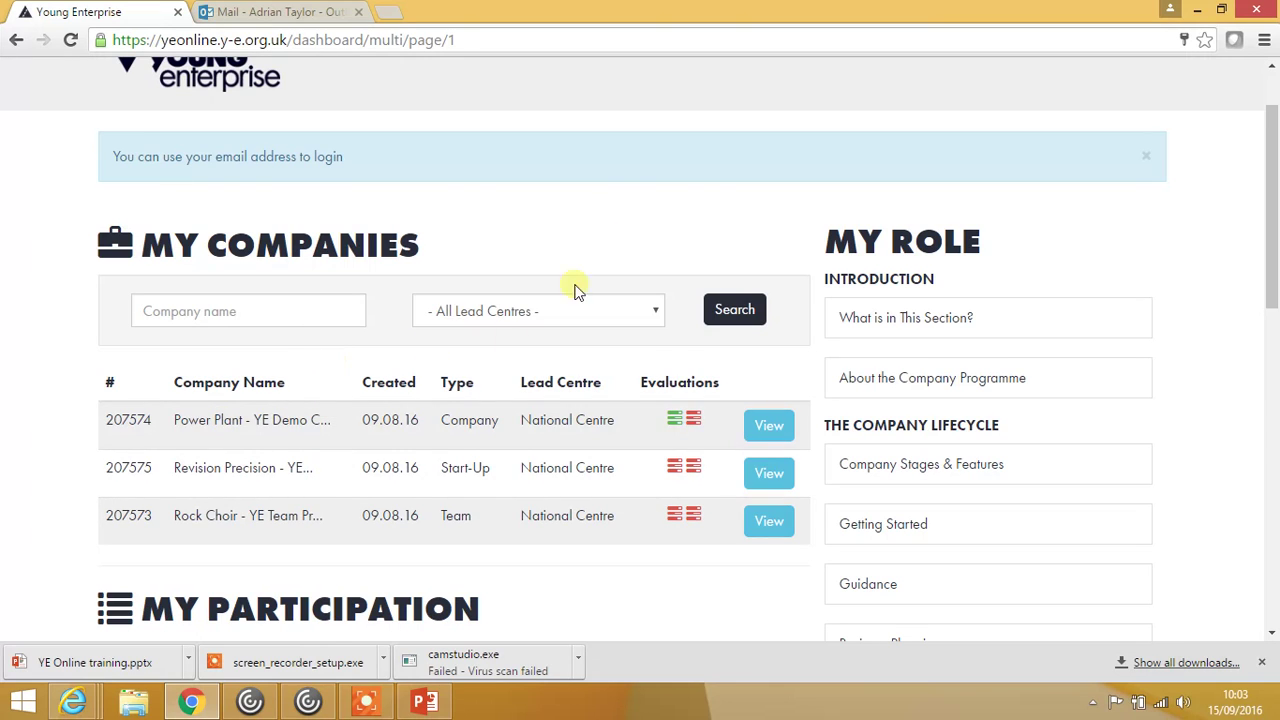
{"action": "mouse_move", "coordinate": [678, 427]}
{"action": "scroll", "coordinate": [703, 380], "scroll_direction": "down", "scroll_amount": 1}
{"action": "left_click_drag", "start_coordinate": [818, 140], "coordinate": [1036, 218]}
{"action": "scroll", "coordinate": [1040, 215], "scroll_direction": "down", "scroll_amount": 2}
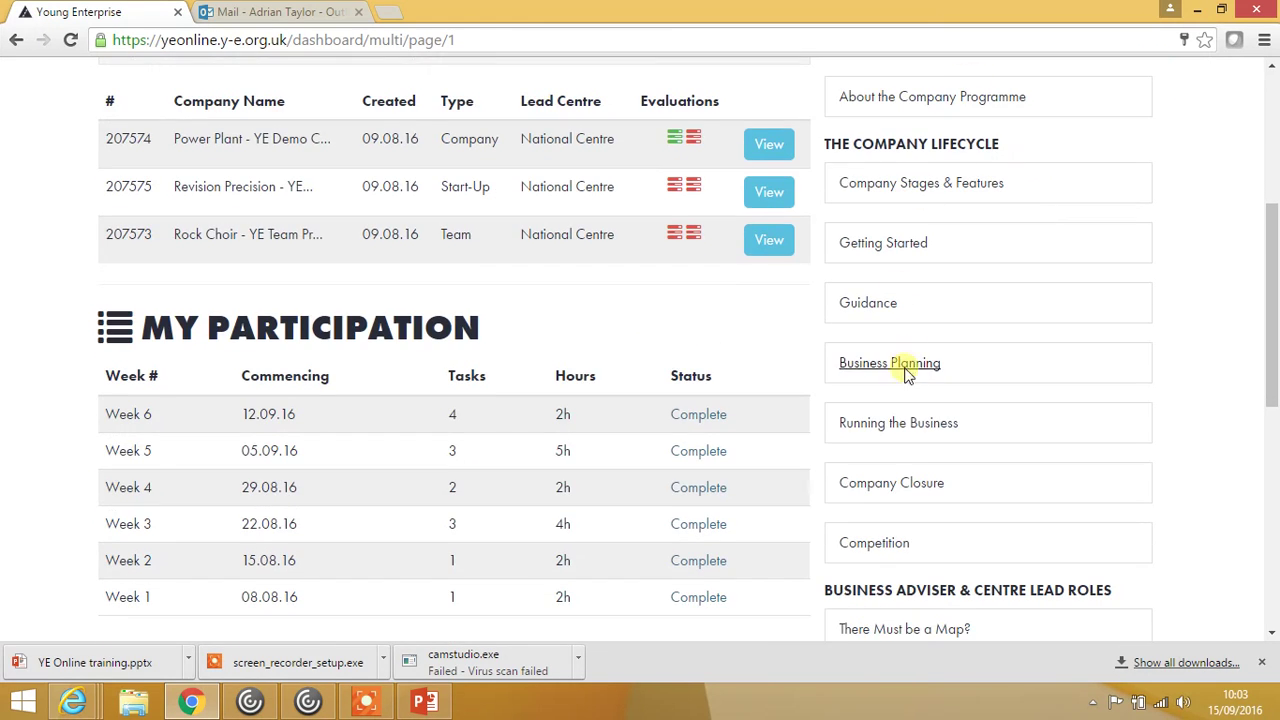
- Examine the weekly tasks, hours and status columns in the My Participation table
{"action": "scroll", "coordinate": [922, 480], "scroll_direction": "down", "scroll_amount": 2}
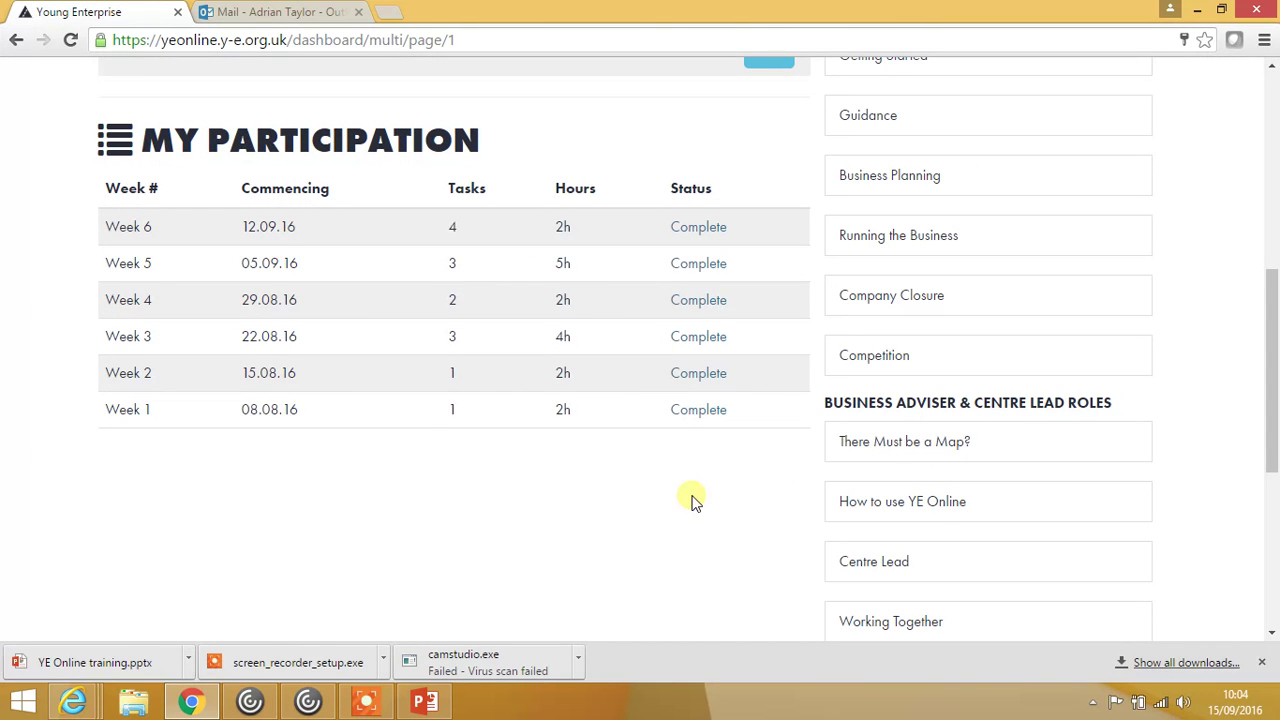
{"action": "scroll", "coordinate": [725, 475], "scroll_direction": "down", "scroll_amount": 1}
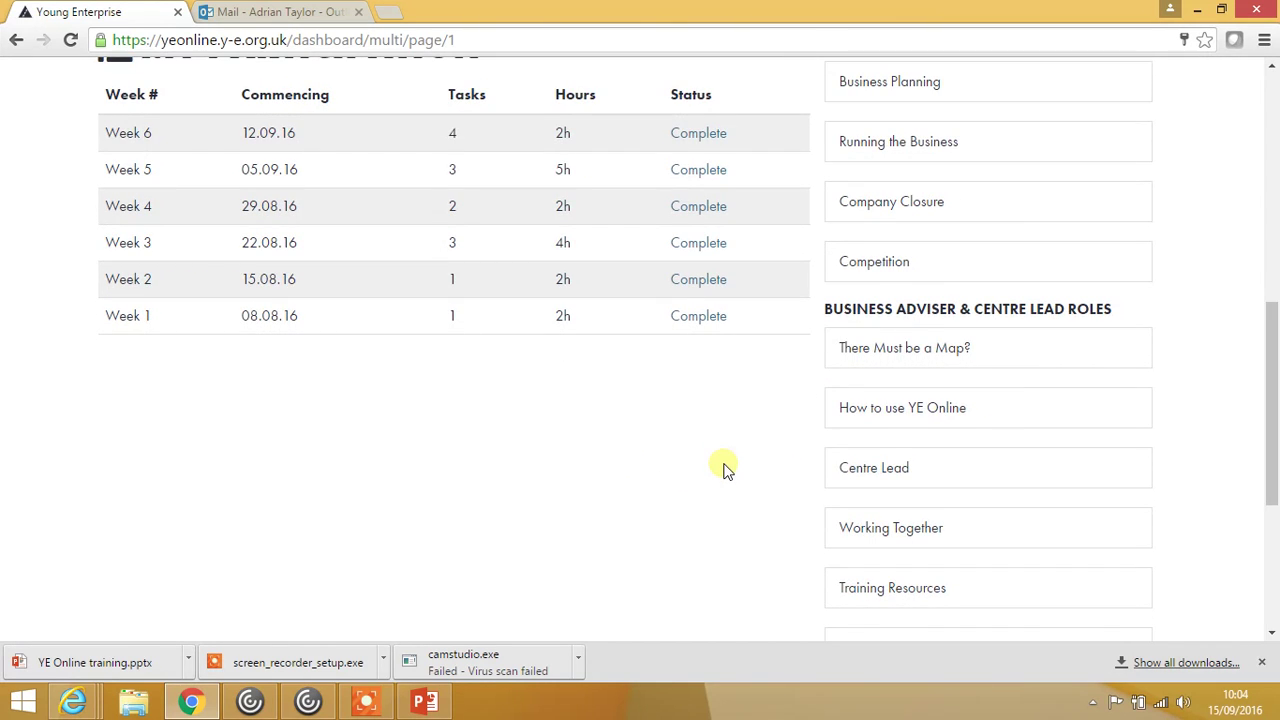
{"action": "scroll", "coordinate": [725, 470], "scroll_direction": "down", "scroll_amount": 1}
{"action": "scroll", "coordinate": [725, 470], "scroll_direction": "up", "scroll_amount": 3}
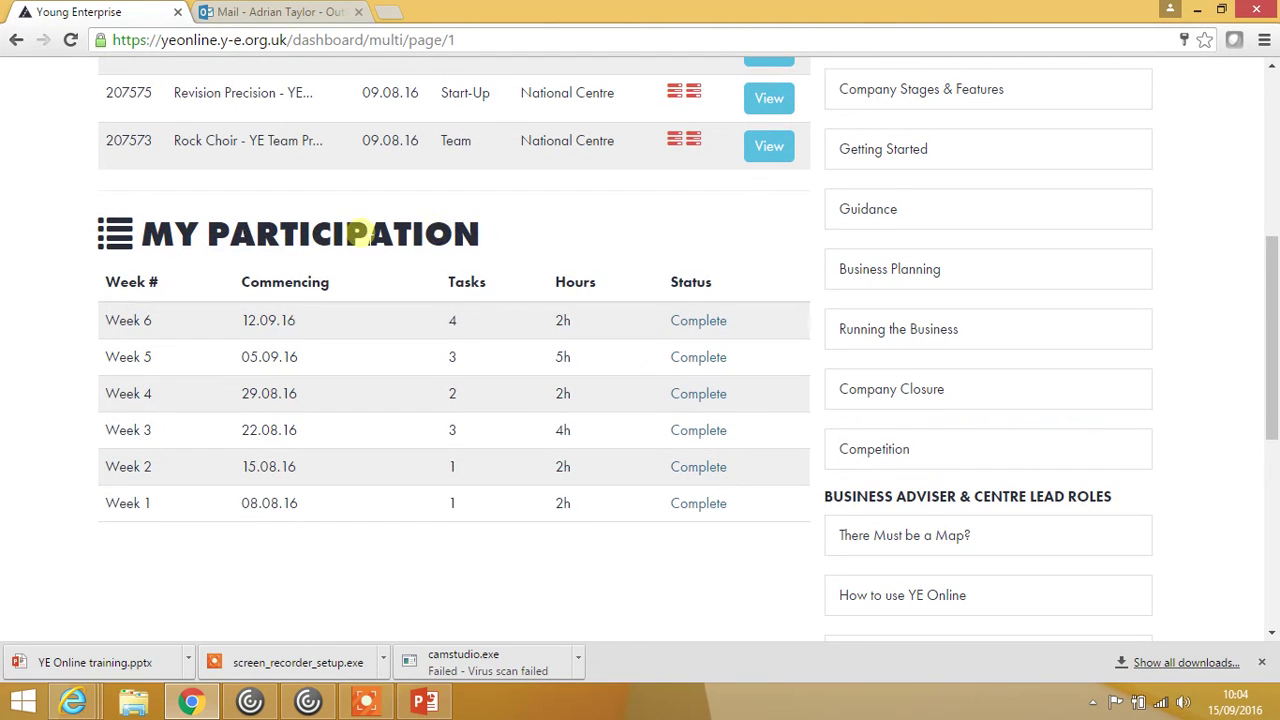
{"action": "left_click_drag", "start_coordinate": [127, 248], "coordinate": [711, 280]}
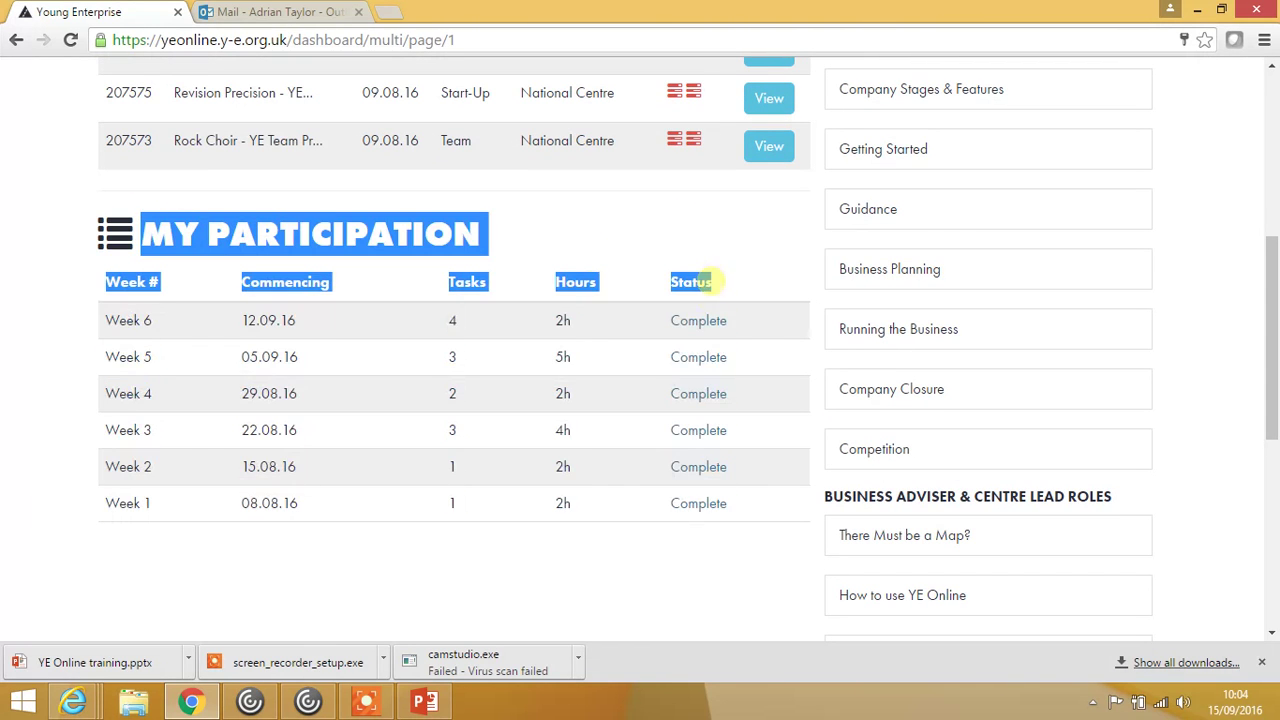
{"action": "left_click", "coordinate": [698, 221]}
- Open the Power Plant - YE Demo Company dashboard and inspect the milestone markers on its timeline
{"action": "scroll", "coordinate": [726, 280], "scroll_direction": "up", "scroll_amount": 4}
{"action": "scroll", "coordinate": [726, 277], "scroll_direction": "down", "scroll_amount": 1}
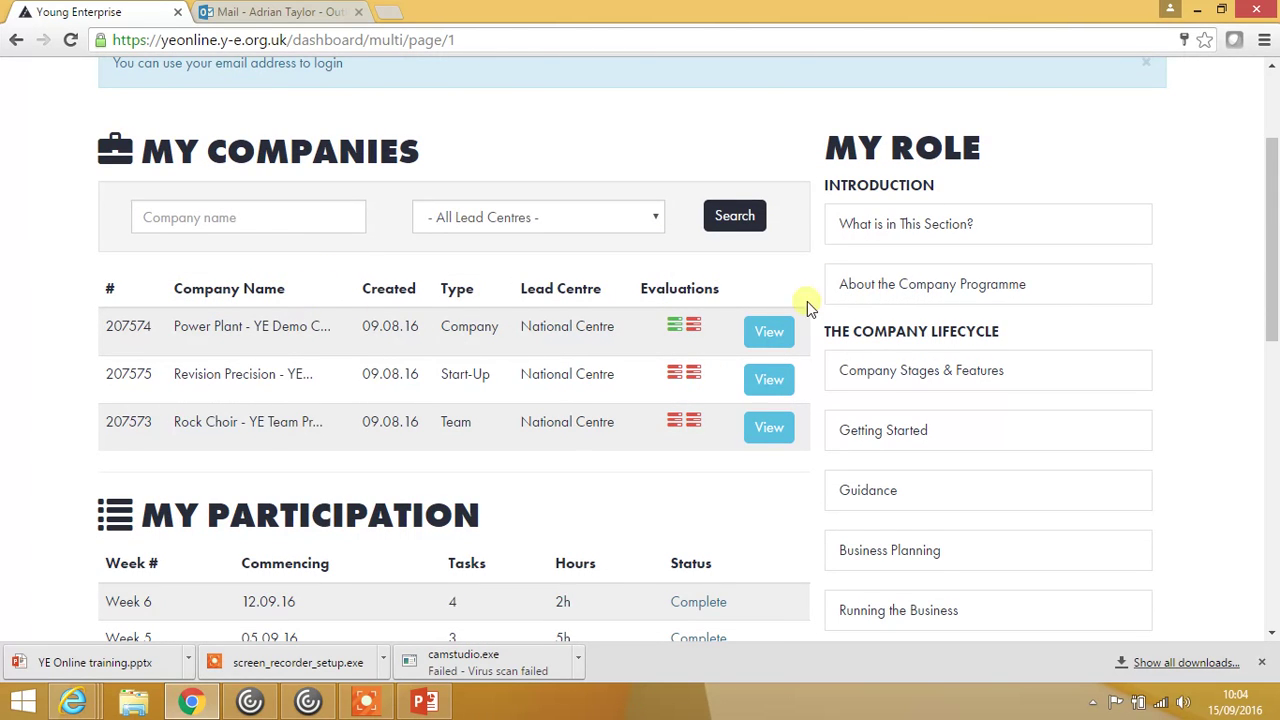
{"action": "left_click", "coordinate": [783, 336]}
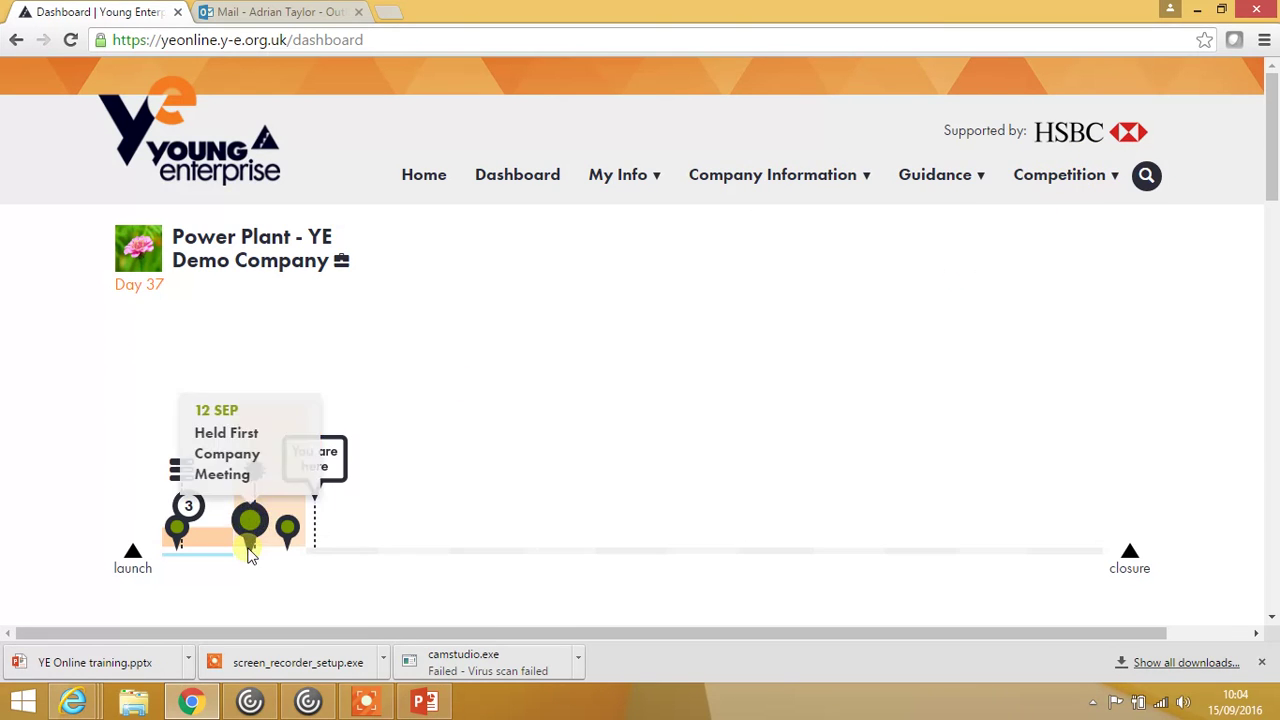
{"action": "mouse_move", "coordinate": [287, 522]}
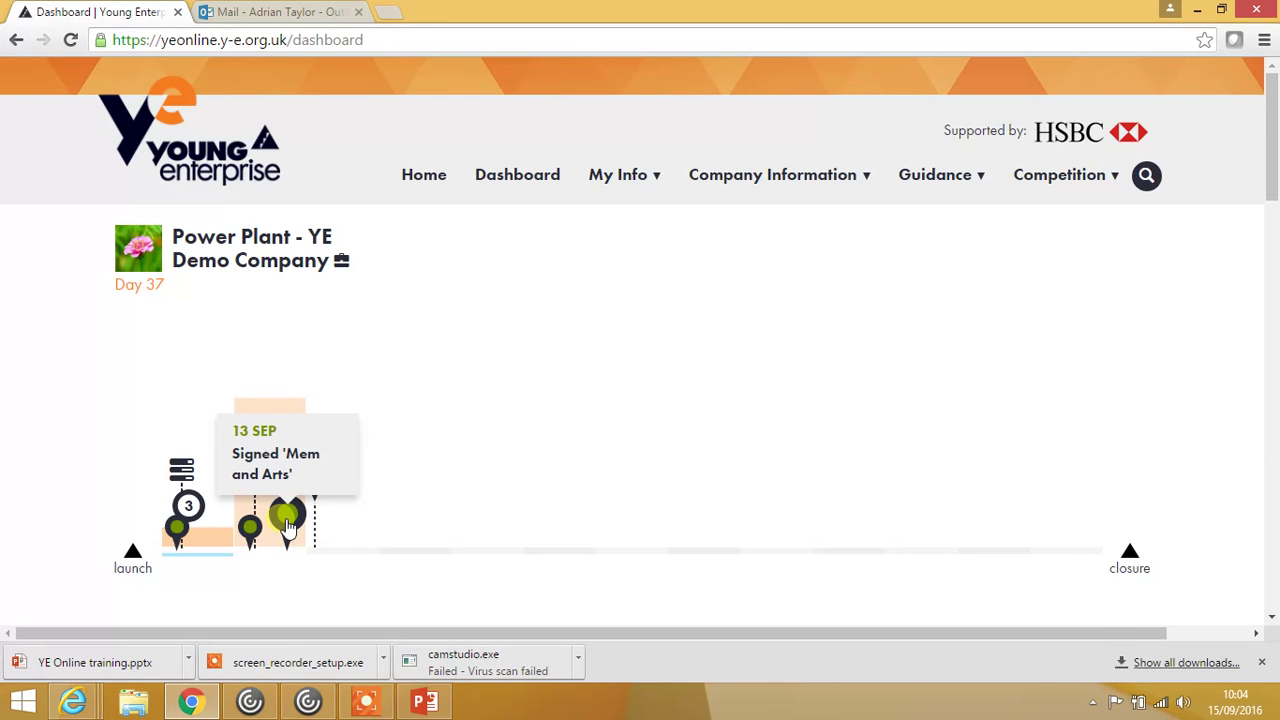
{"action": "scroll", "coordinate": [405, 475], "scroll_direction": "down", "scroll_amount": 2}
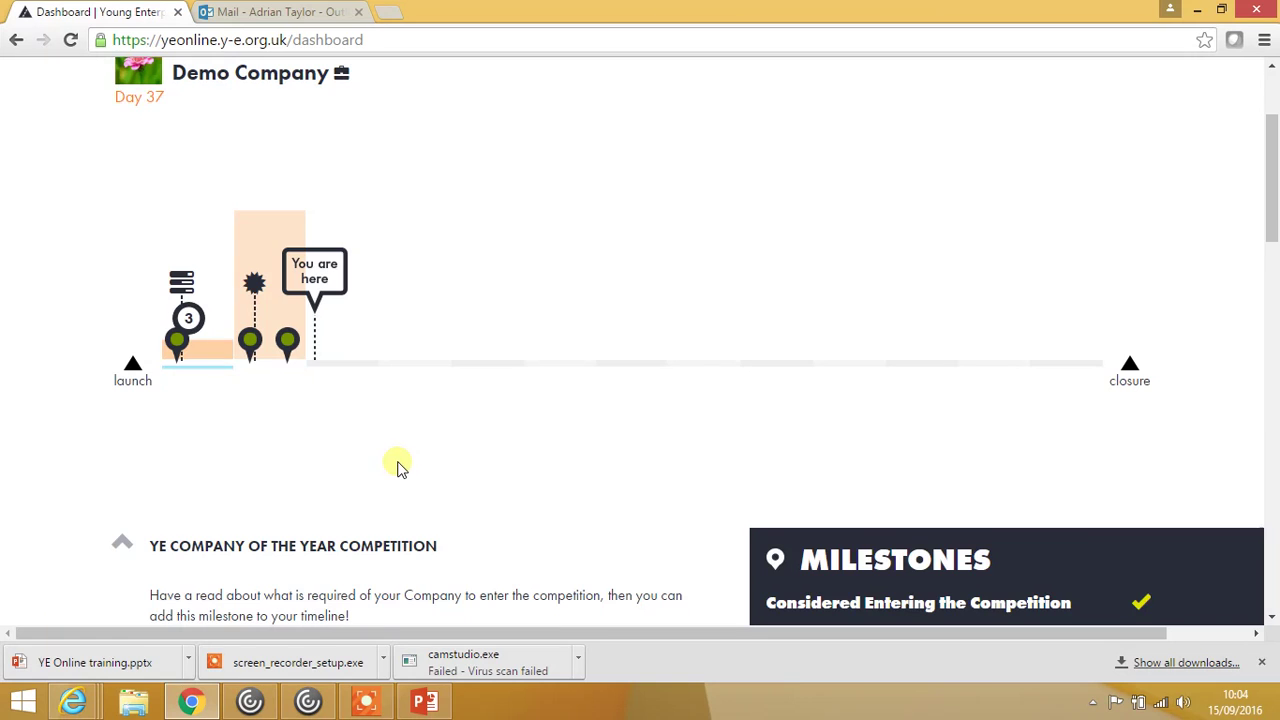
{"action": "scroll", "coordinate": [396, 466], "scroll_direction": "down", "scroll_amount": 1}
{"action": "mouse_move", "coordinate": [295, 258]}
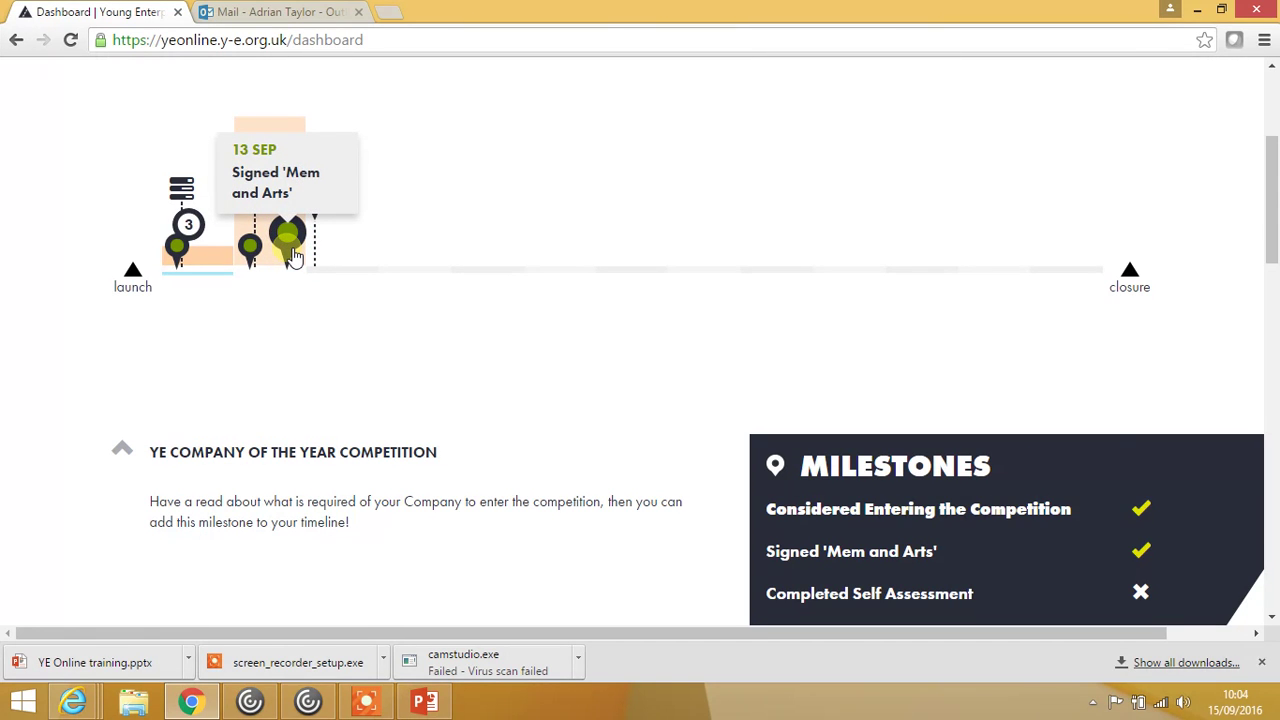
- Read the guidance for the Attended a Trade Fair milestone, mark it as achieved and check the timeline
{"action": "scroll", "coordinate": [743, 271], "scroll_direction": "down", "scroll_amount": 2}
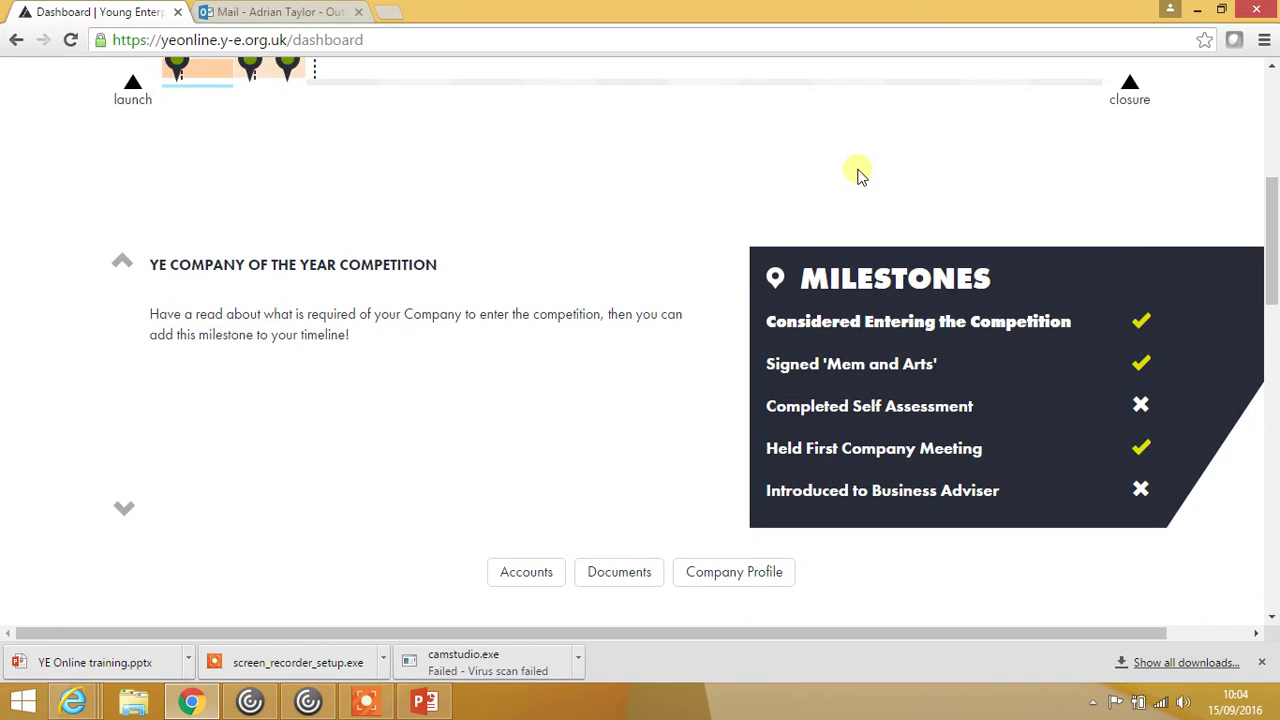
{"action": "left_click", "coordinate": [958, 514]}
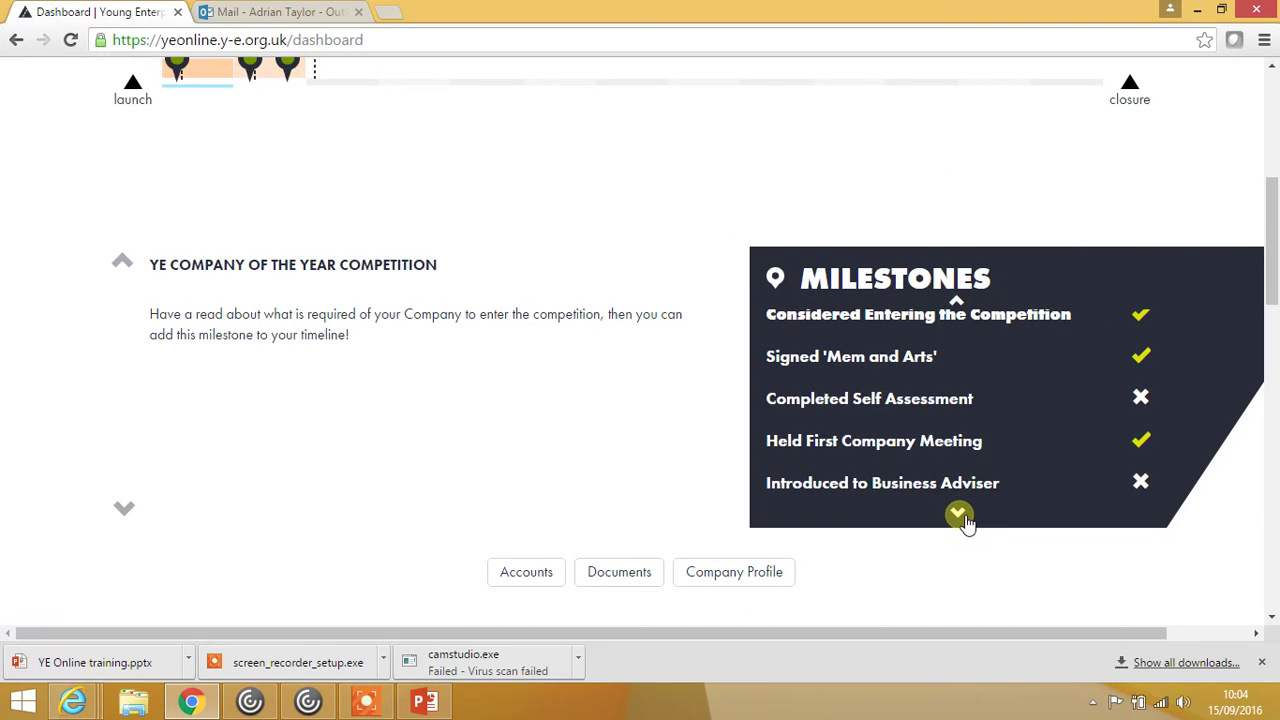
{"action": "left_click", "coordinate": [958, 514]}
{"action": "left_click", "coordinate": [958, 514]}
{"action": "left_click", "coordinate": [958, 514]}
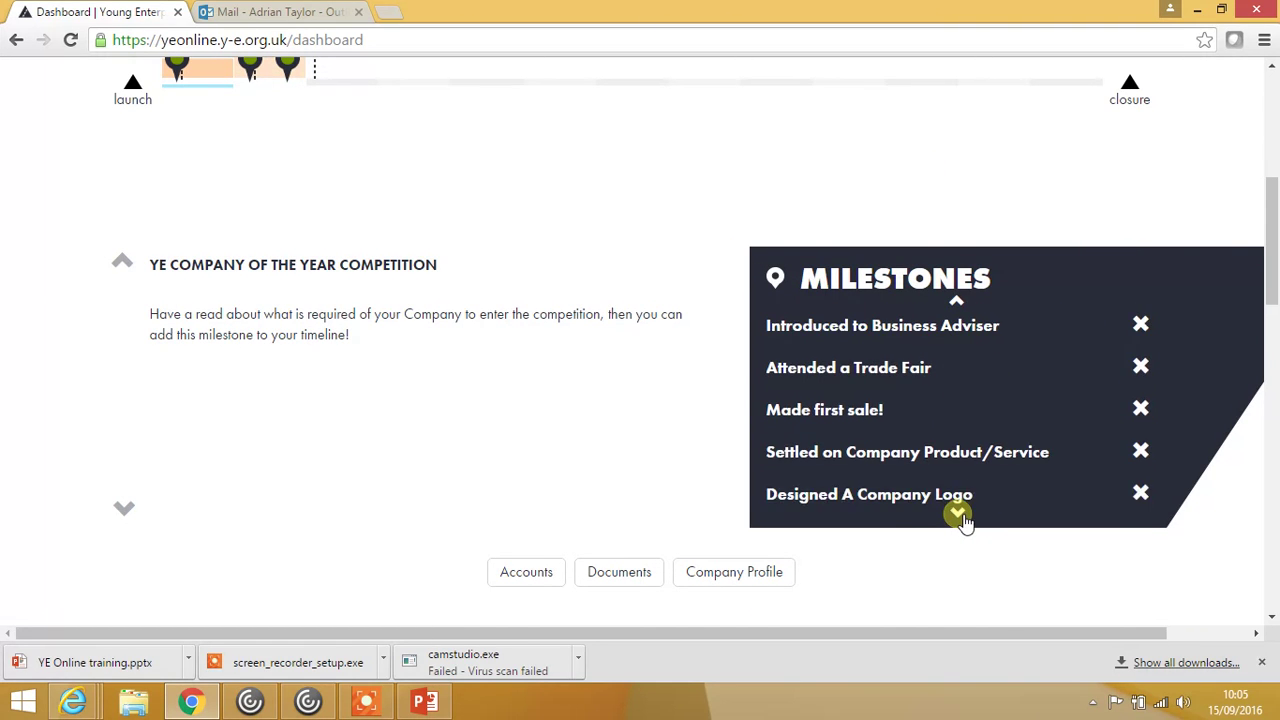
{"action": "left_click", "coordinate": [829, 366]}
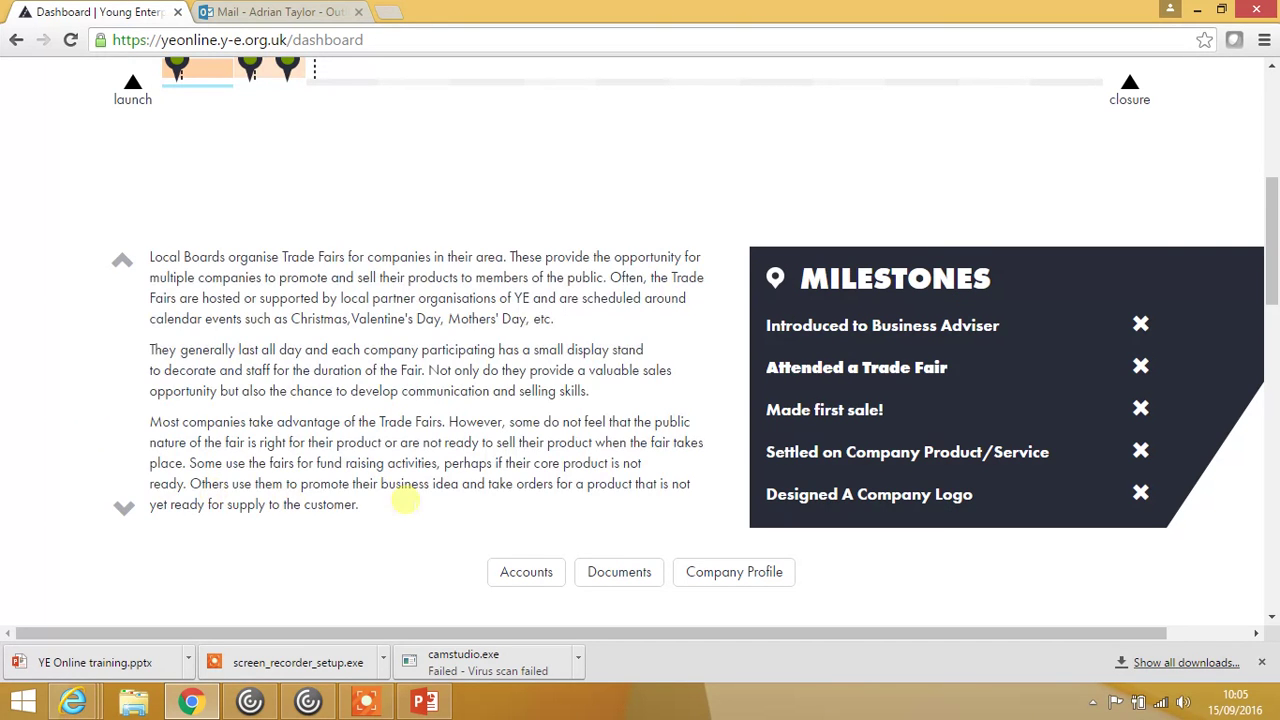
{"action": "scroll", "coordinate": [480, 340], "scroll_direction": "down", "scroll_amount": 1}
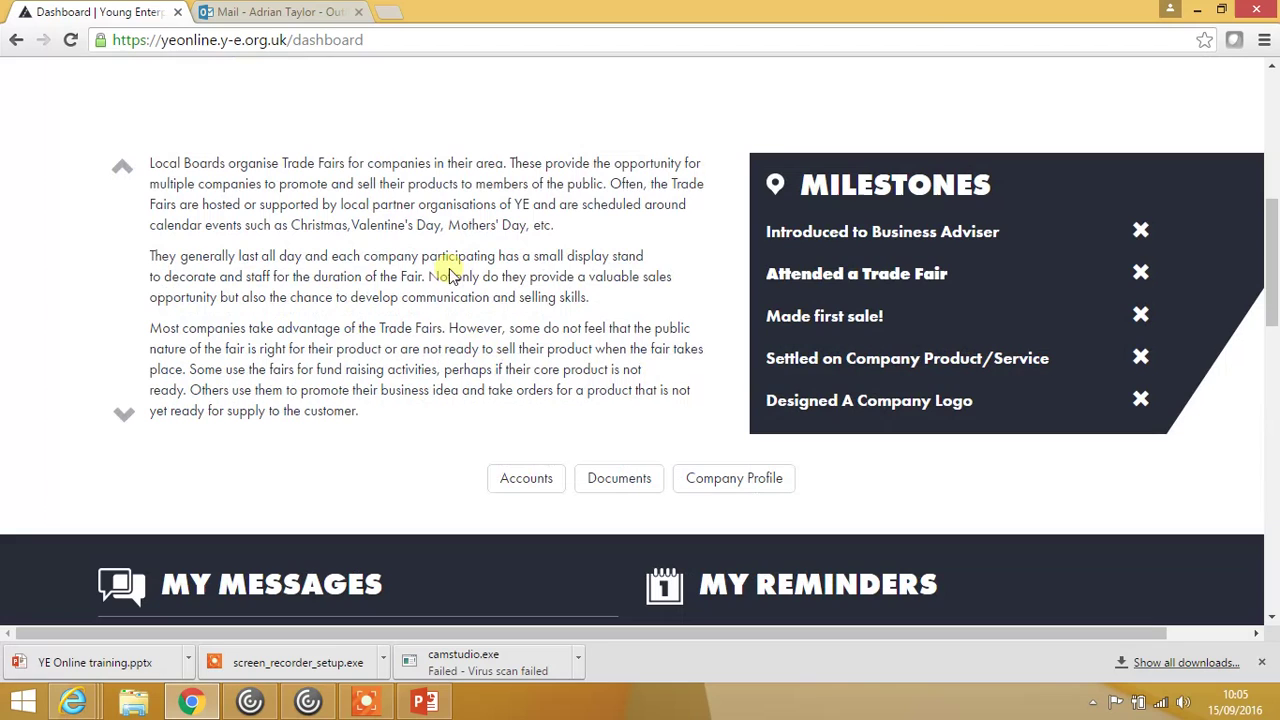
{"action": "left_click", "coordinate": [1141, 273]}
{"action": "scroll", "coordinate": [925, 345], "scroll_direction": "up", "scroll_amount": 2}
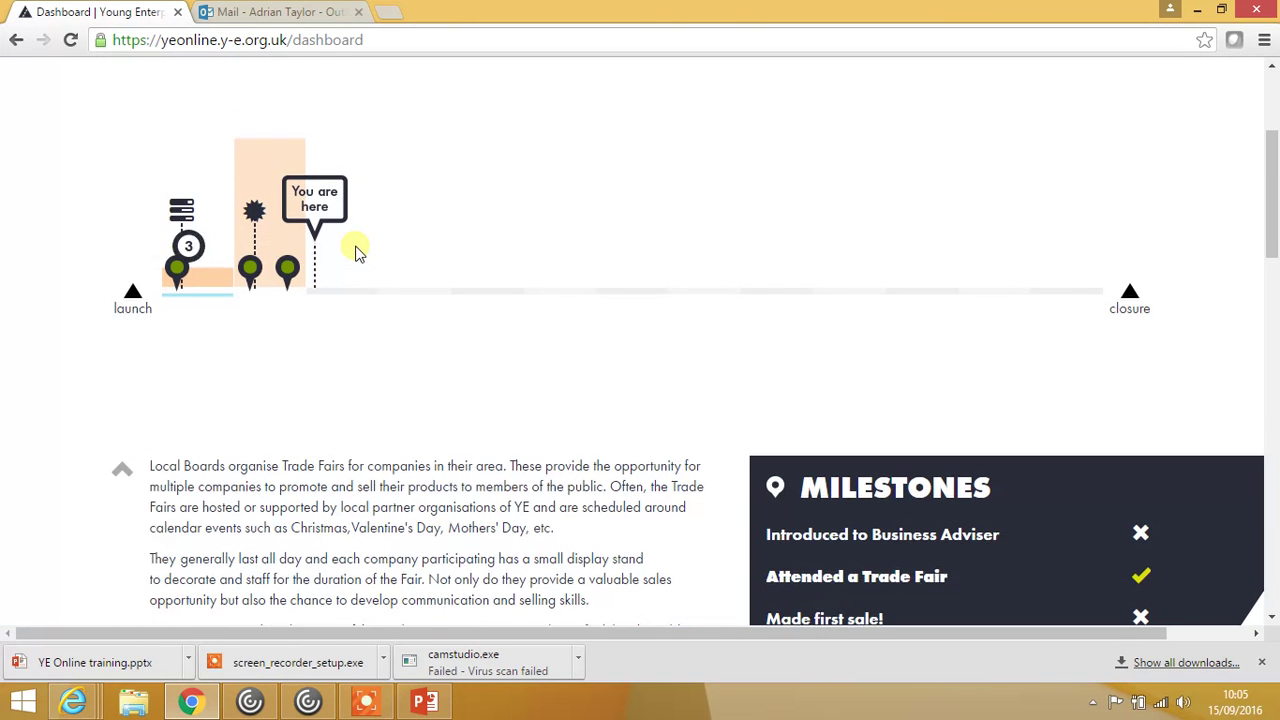
{"action": "scroll", "coordinate": [365, 320], "scroll_direction": "up", "scroll_amount": 1}
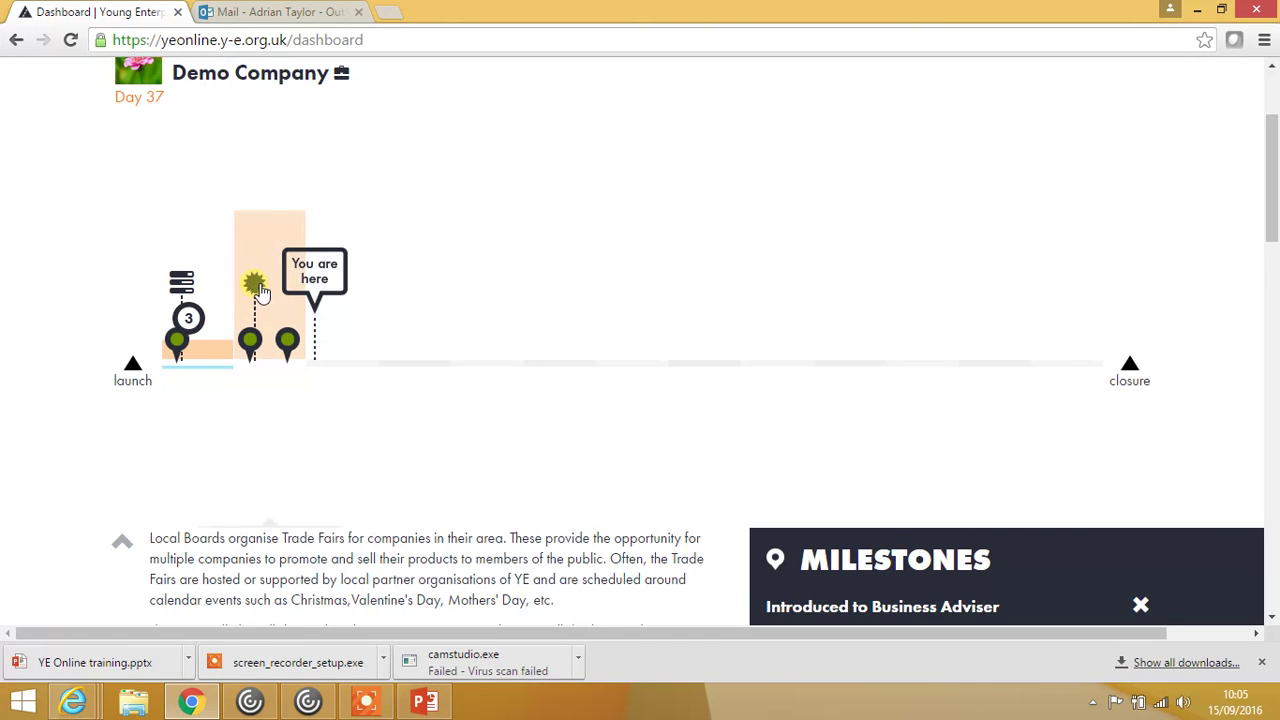
- Open the company's accounts and review the closing stock entry and the latest monthly/interim reports
{"action": "scroll", "coordinate": [256, 254], "scroll_direction": "up", "scroll_amount": 3}
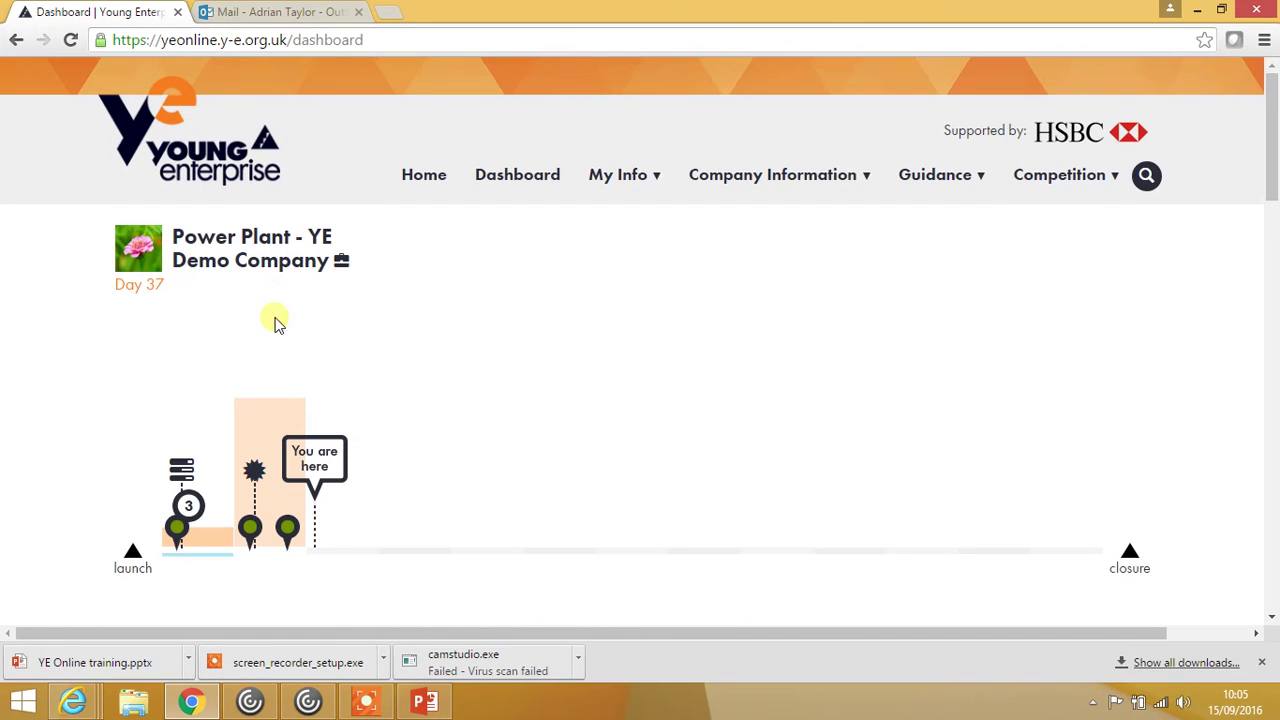
{"action": "mouse_move", "coordinate": [752, 177]}
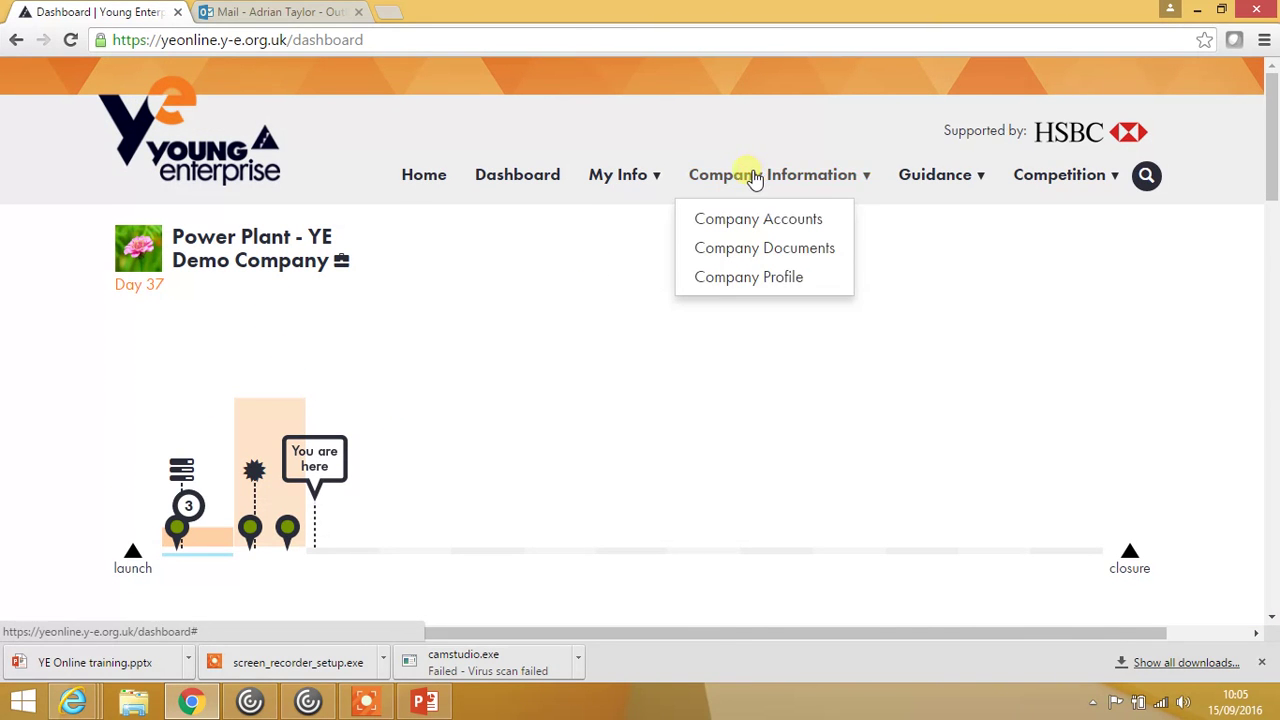
{"action": "left_click", "coordinate": [764, 220]}
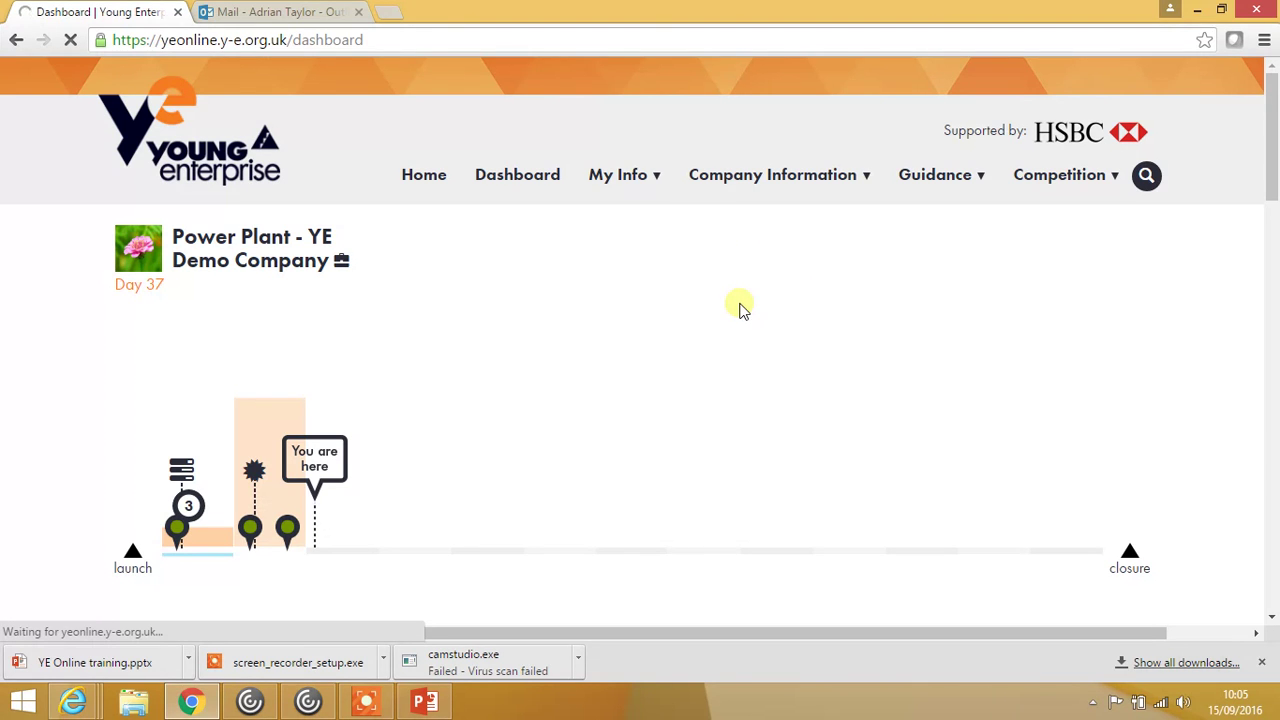
{"action": "left_click", "coordinate": [368, 703]}
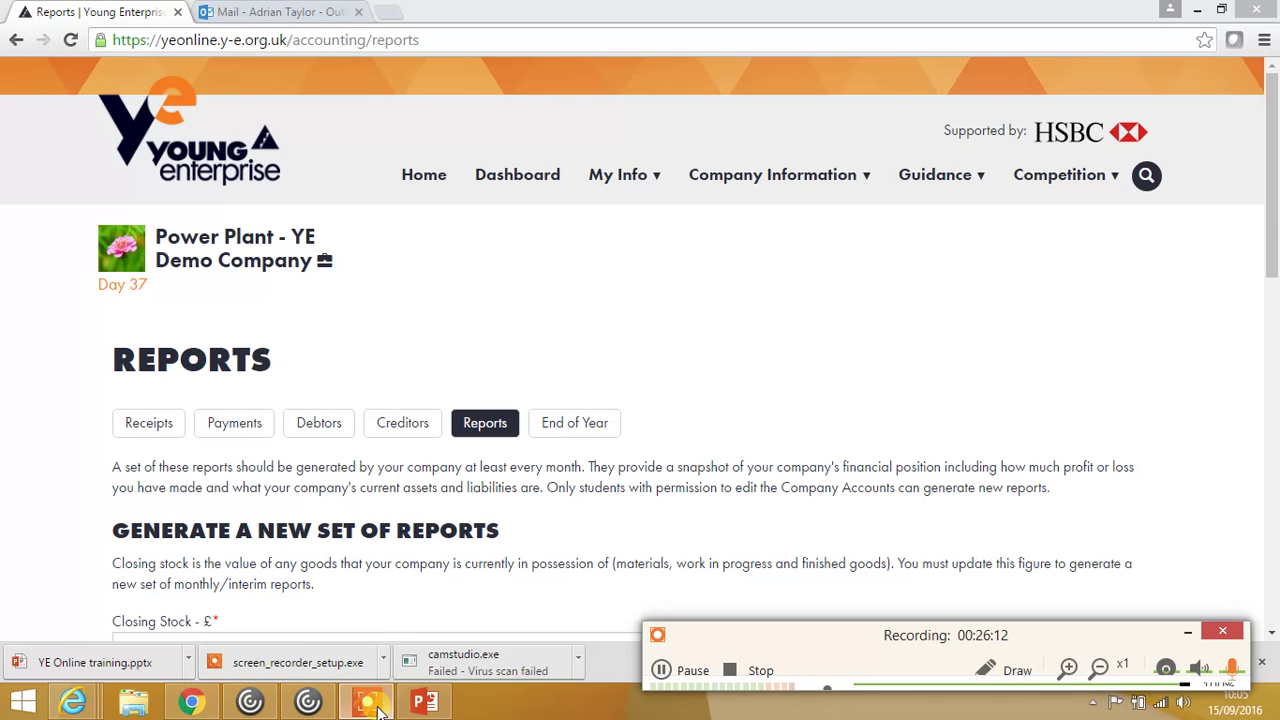
{"action": "scroll", "coordinate": [722, 465], "scroll_direction": "down", "scroll_amount": 5}
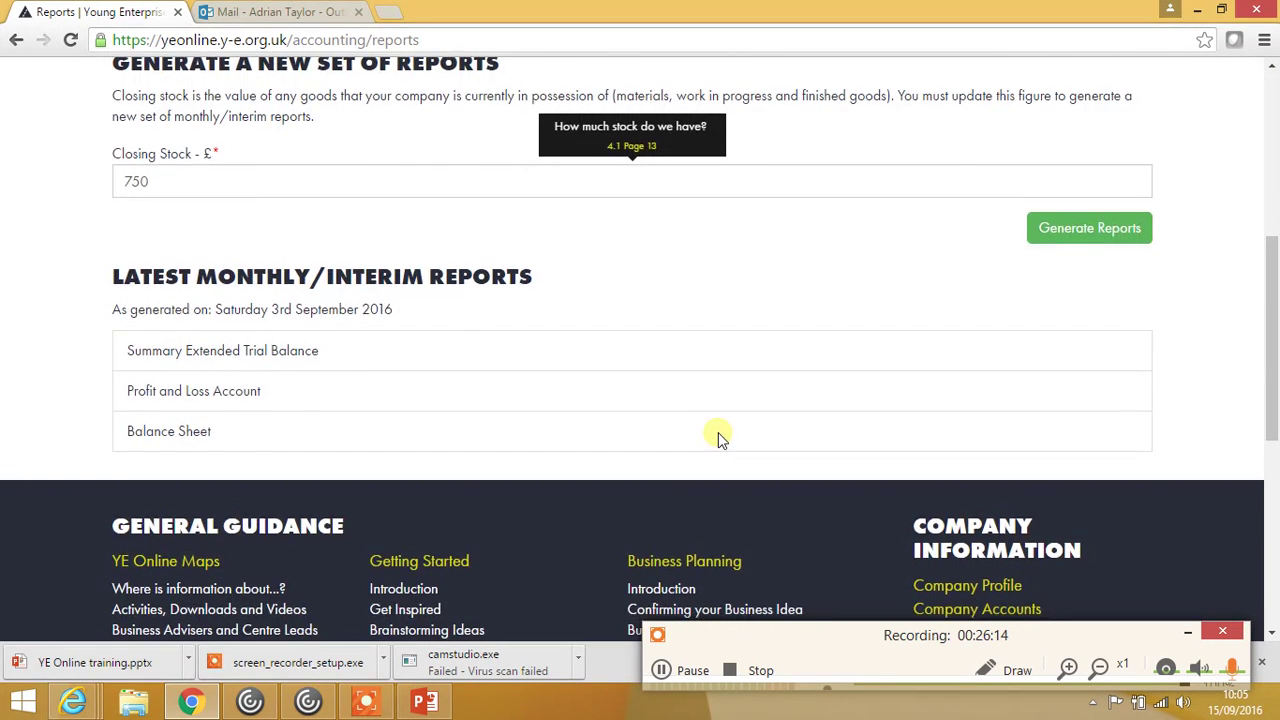
{"action": "scroll", "coordinate": [718, 436], "scroll_direction": "up", "scroll_amount": 2}
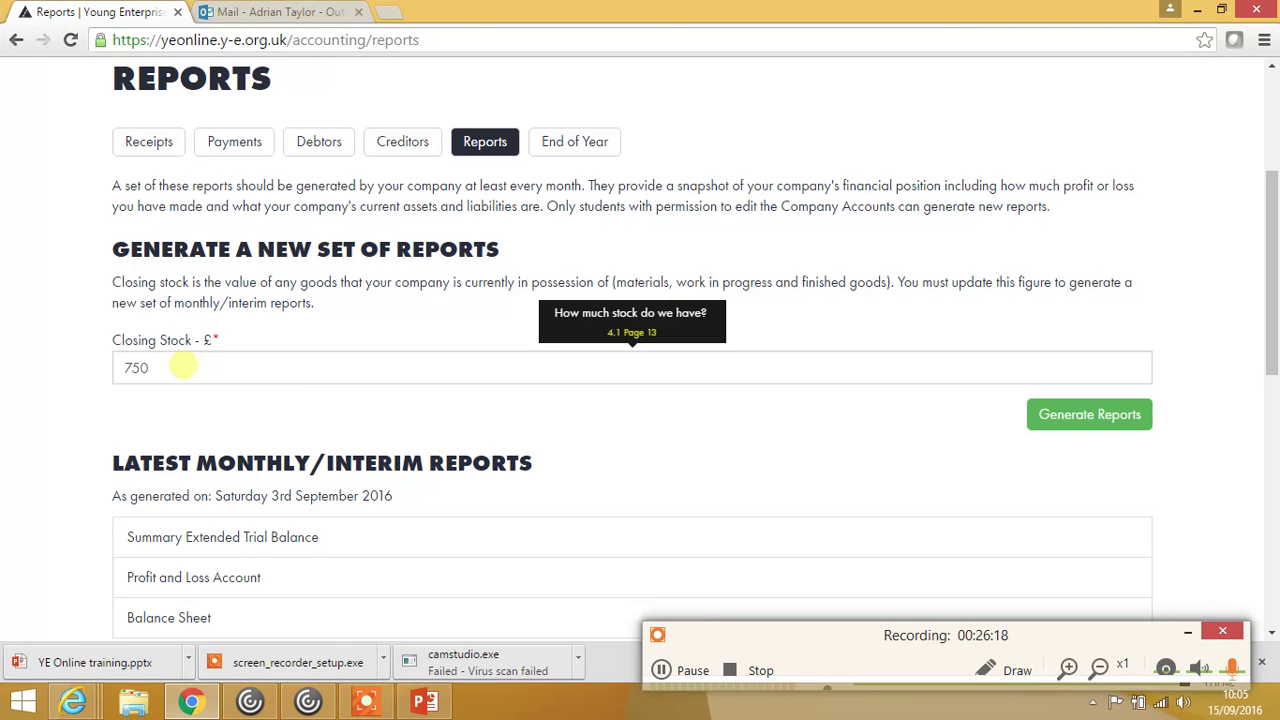
{"action": "scroll", "coordinate": [300, 371], "scroll_direction": "up", "scroll_amount": 1}
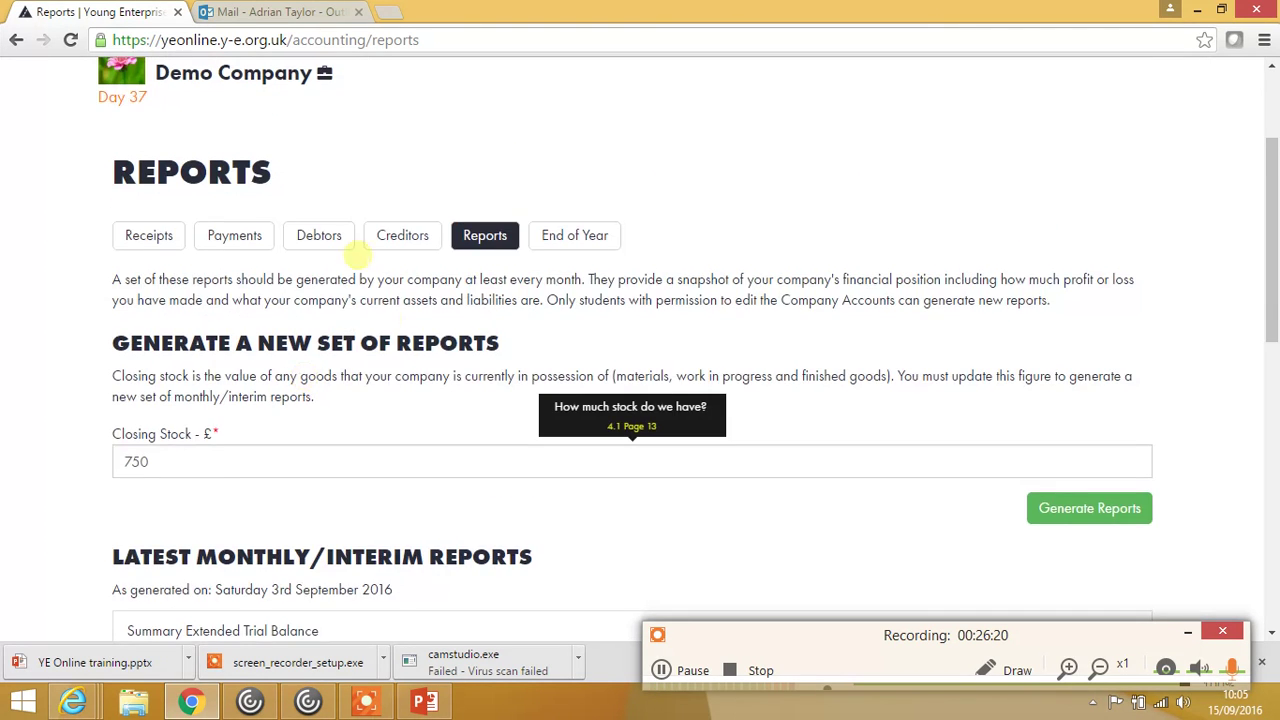
{"action": "scroll", "coordinate": [358, 256], "scroll_direction": "up", "scroll_amount": 2}
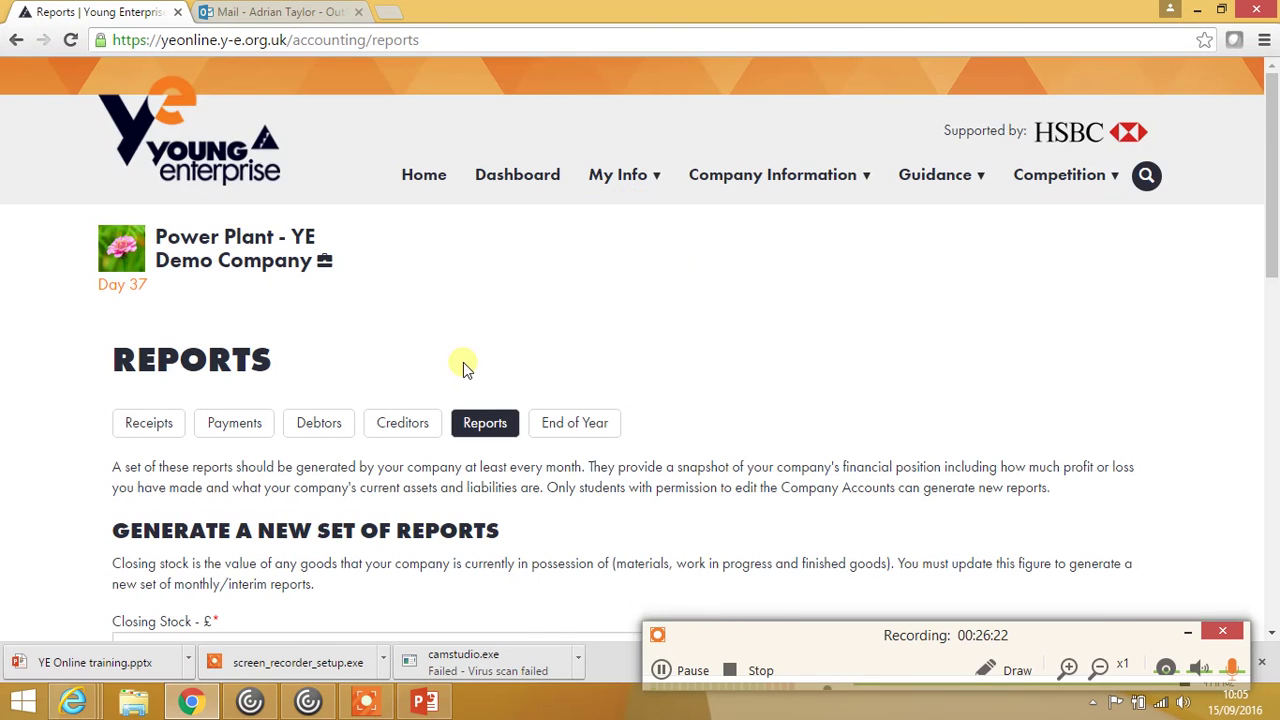
{"action": "scroll", "coordinate": [460, 363], "scroll_direction": "down", "scroll_amount": 2}
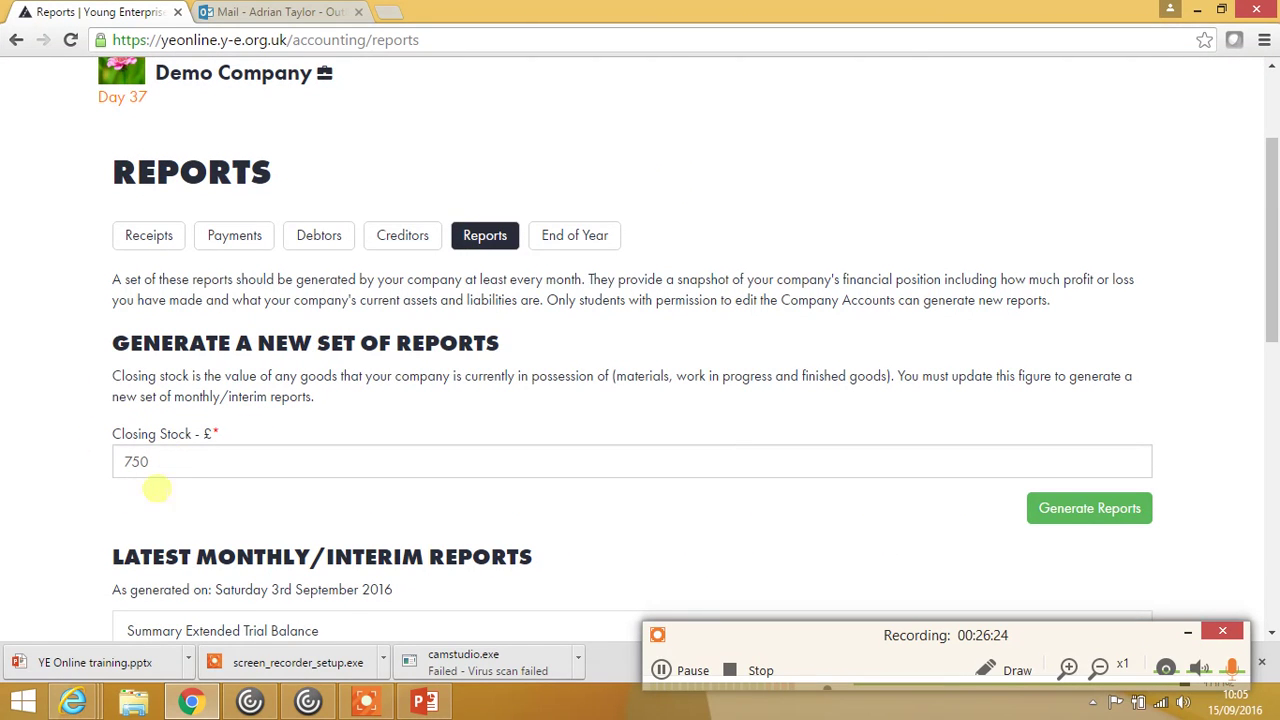
{"action": "scroll", "coordinate": [441, 271], "scroll_direction": "up", "scroll_amount": 2}
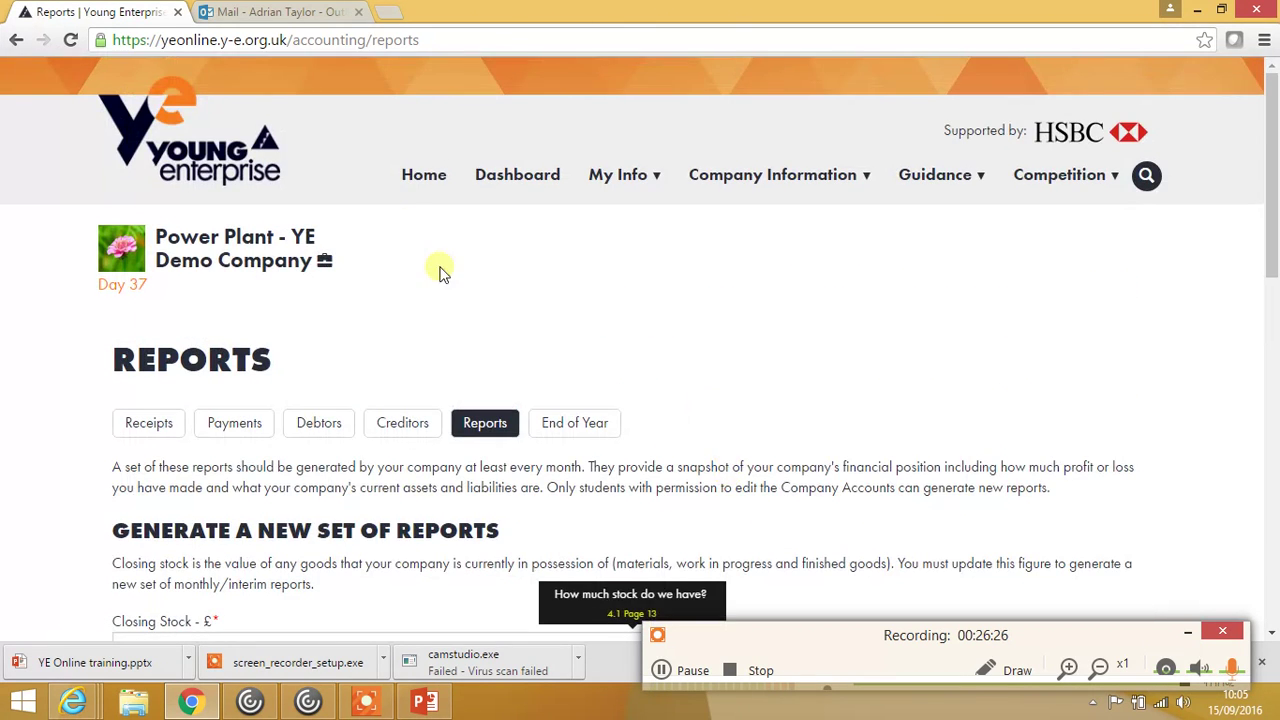
- Return to the home page listing all of the adviser's companies
{"action": "left_click", "coordinate": [418, 174]}
{"action": "scroll", "coordinate": [482, 321], "scroll_direction": "down", "scroll_amount": 2}
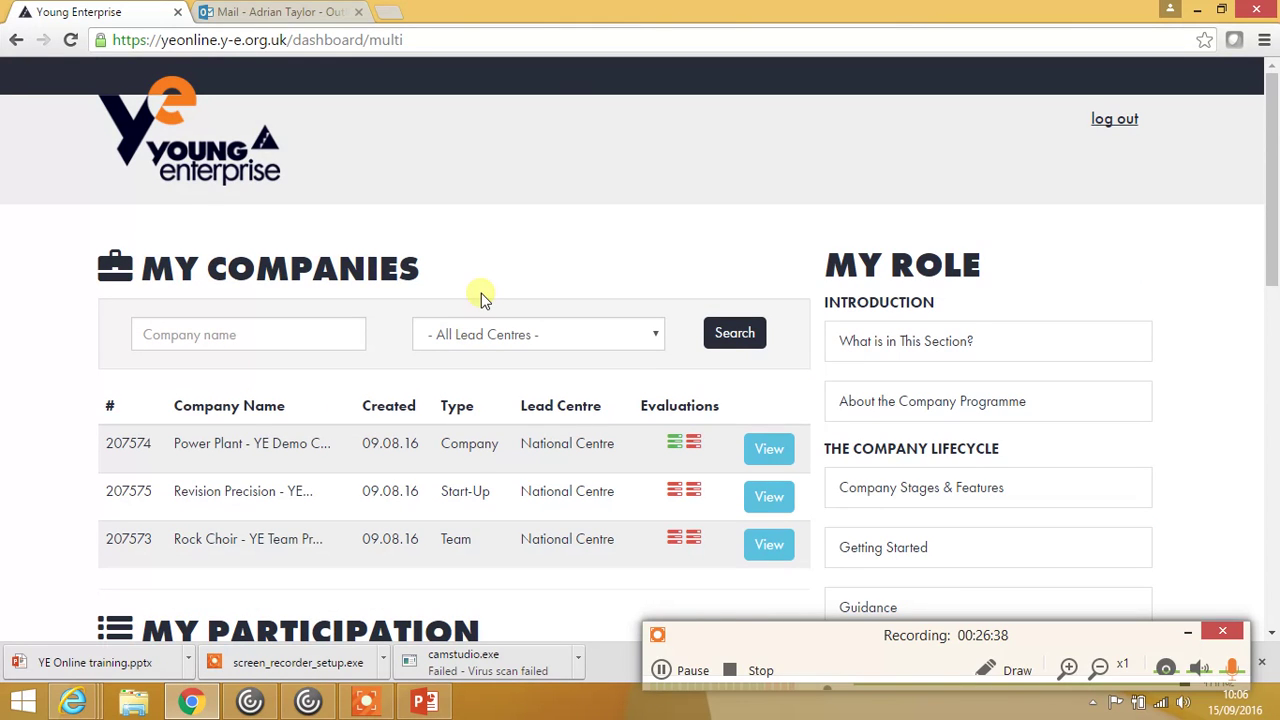
- Open the Power Plant - YE Demo Company and examine the Director Journeys page in the Running the Business guidance
{"action": "left_click", "coordinate": [767, 448]}
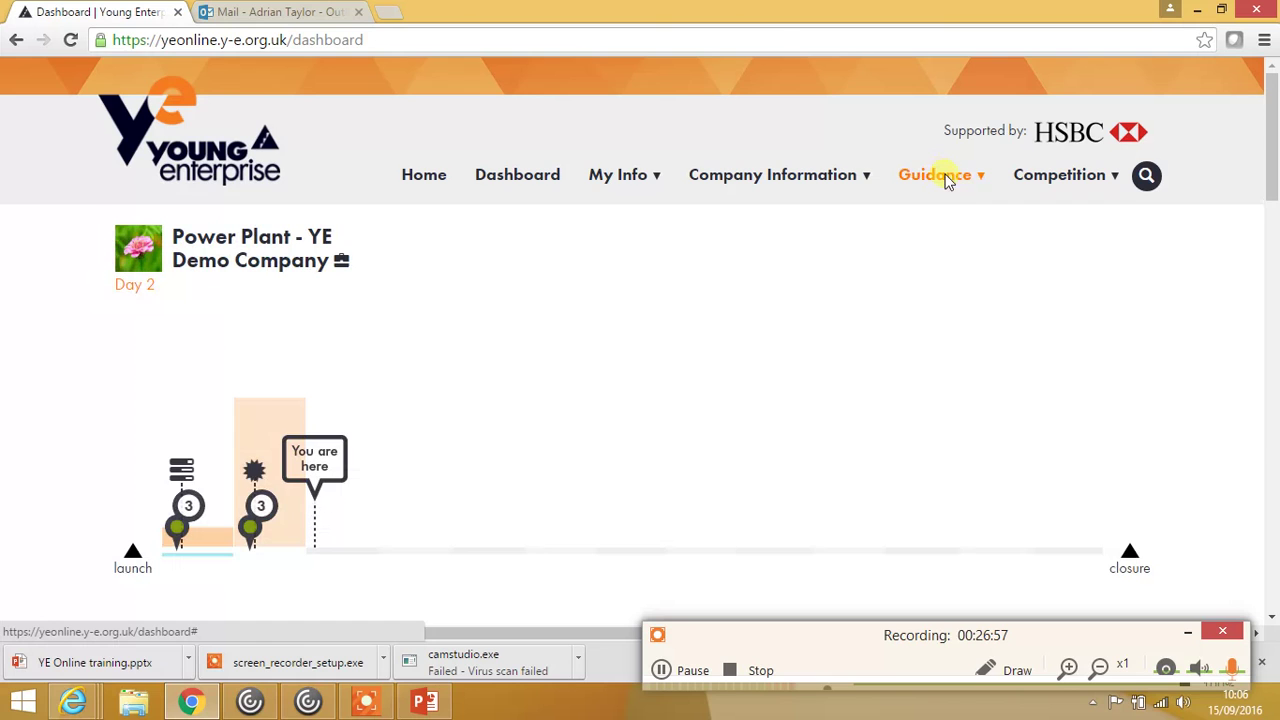
{"action": "mouse_move", "coordinate": [955, 183]}
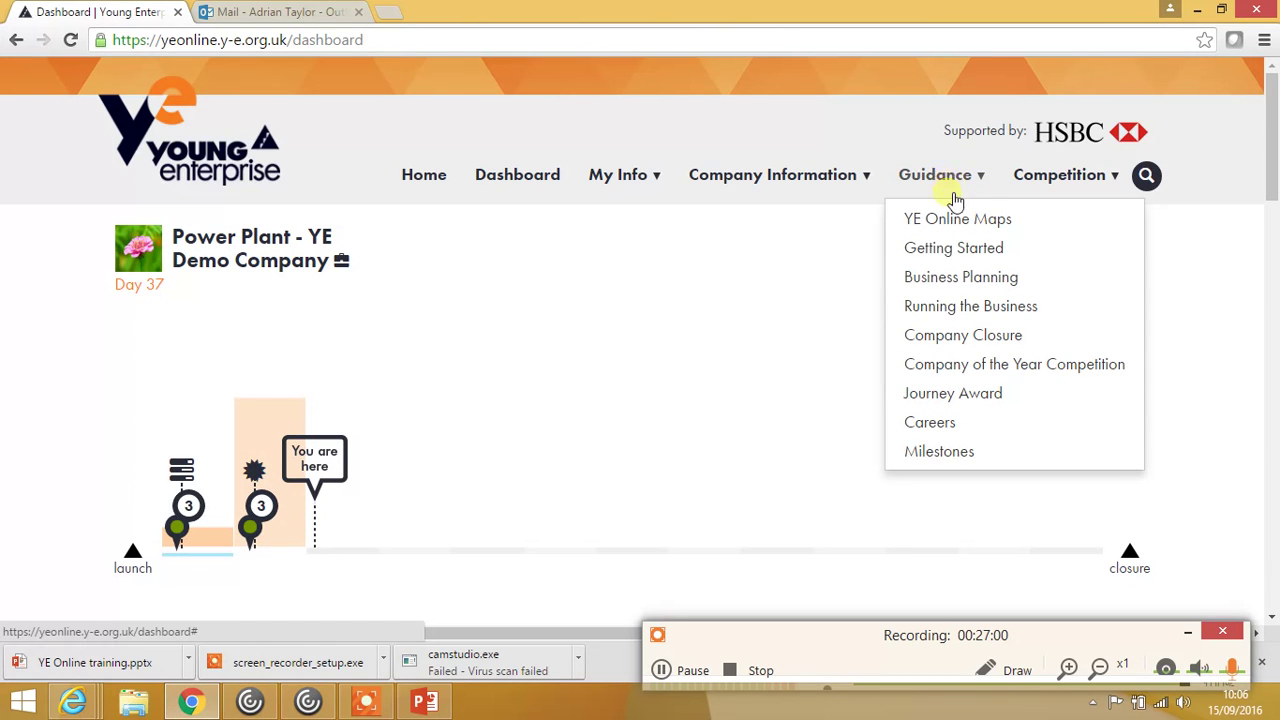
{"action": "left_click", "coordinate": [968, 308]}
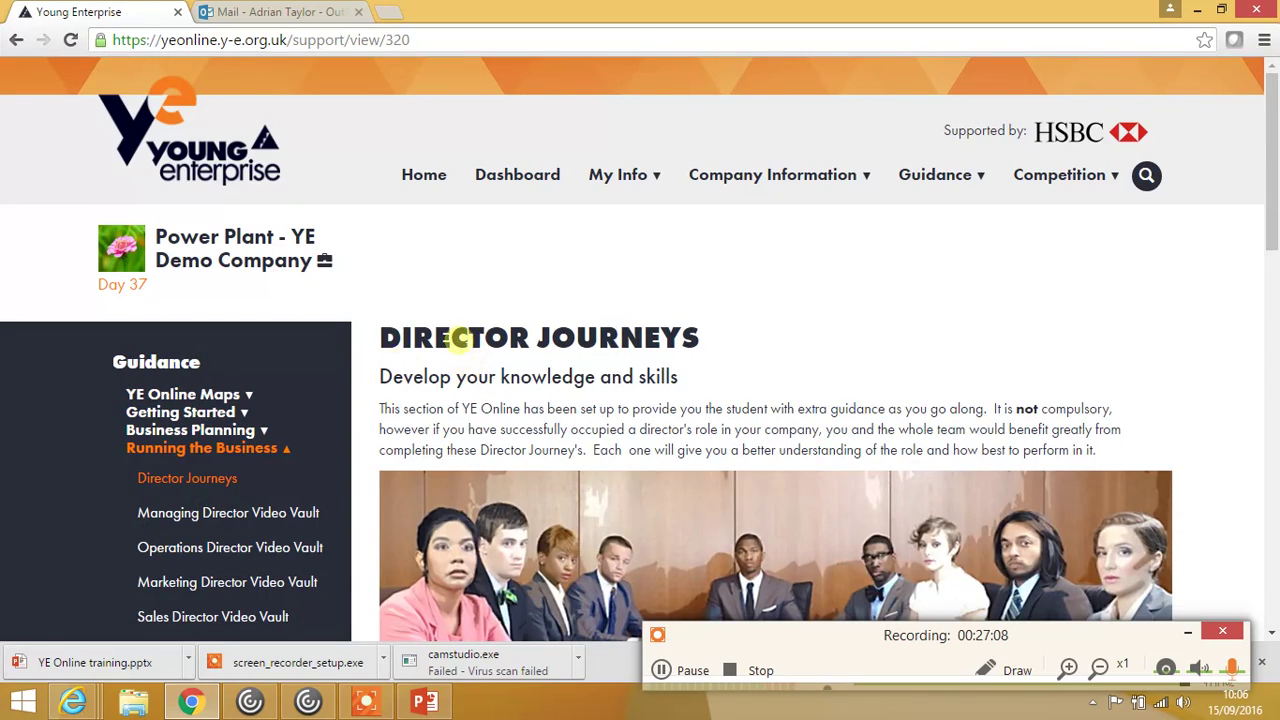
{"action": "scroll", "coordinate": [410, 328], "scroll_direction": "down", "scroll_amount": 2}
{"action": "scroll", "coordinate": [410, 328], "scroll_direction": "down", "scroll_amount": 5}
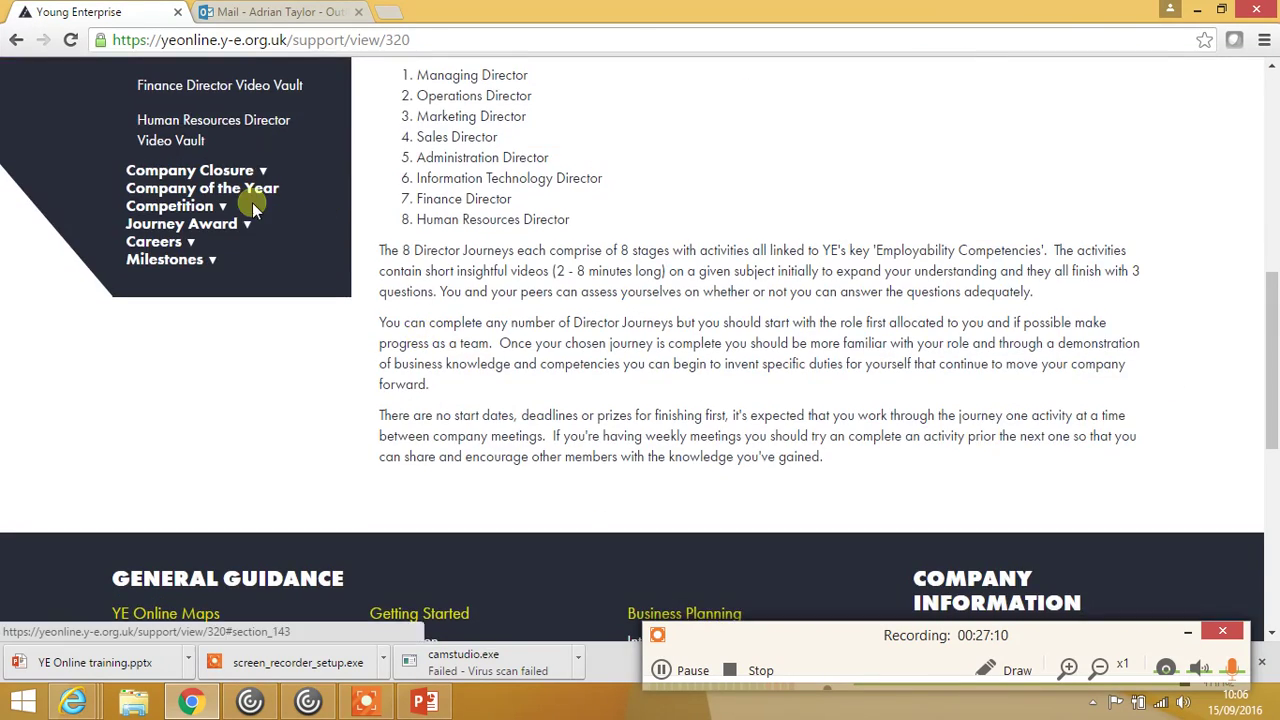
{"action": "scroll", "coordinate": [252, 205], "scroll_direction": "up", "scroll_amount": 4}
{"action": "scroll", "coordinate": [252, 230], "scroll_direction": "up", "scroll_amount": 2}
- Open the Business Planning page in the guidance and review its company name, logo and mission statement sections
{"action": "left_click", "coordinate": [203, 242]}
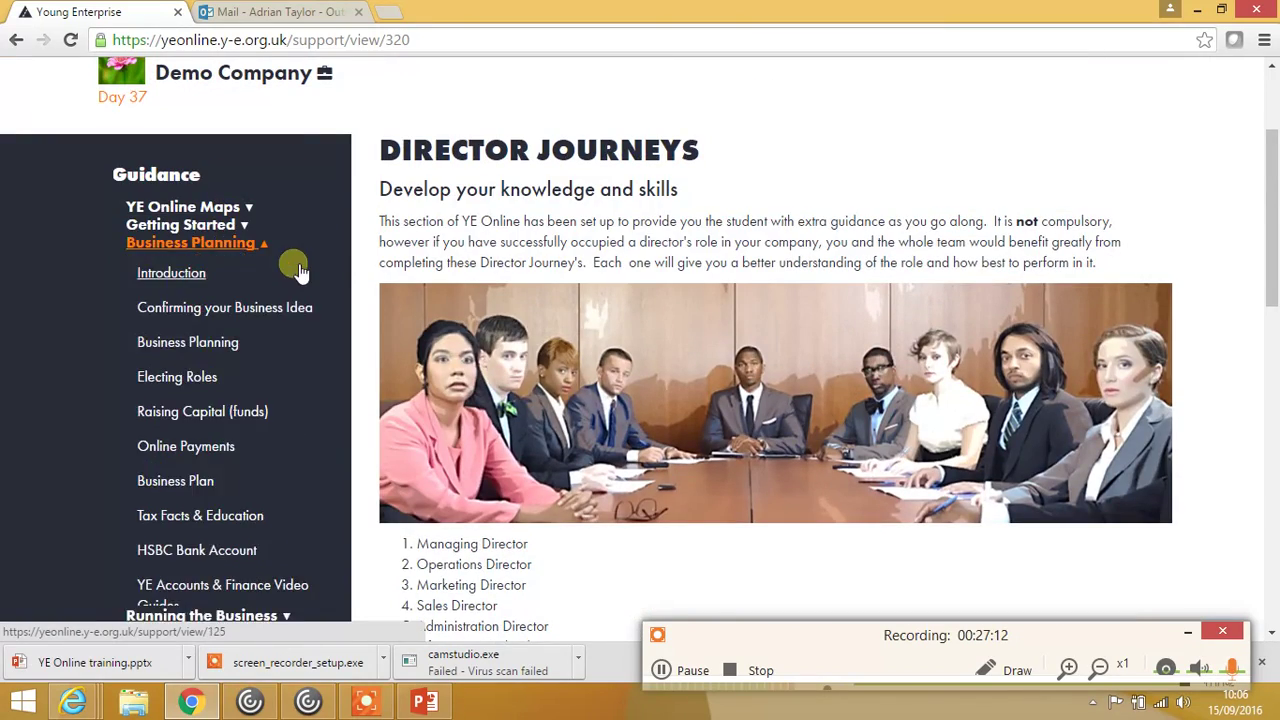
{"action": "left_click", "coordinate": [212, 340]}
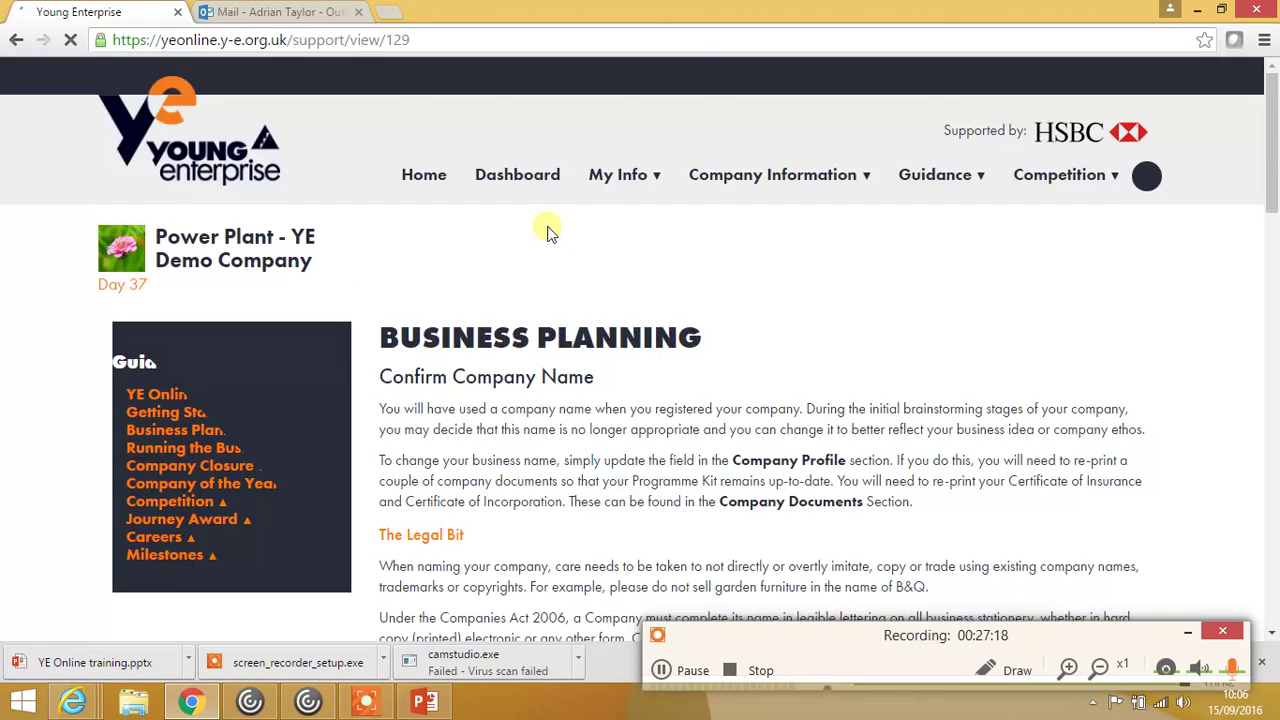
{"action": "scroll", "coordinate": [549, 230], "scroll_direction": "down", "scroll_amount": 6}
{"action": "scroll", "coordinate": [549, 230], "scroll_direction": "down", "scroll_amount": 3}
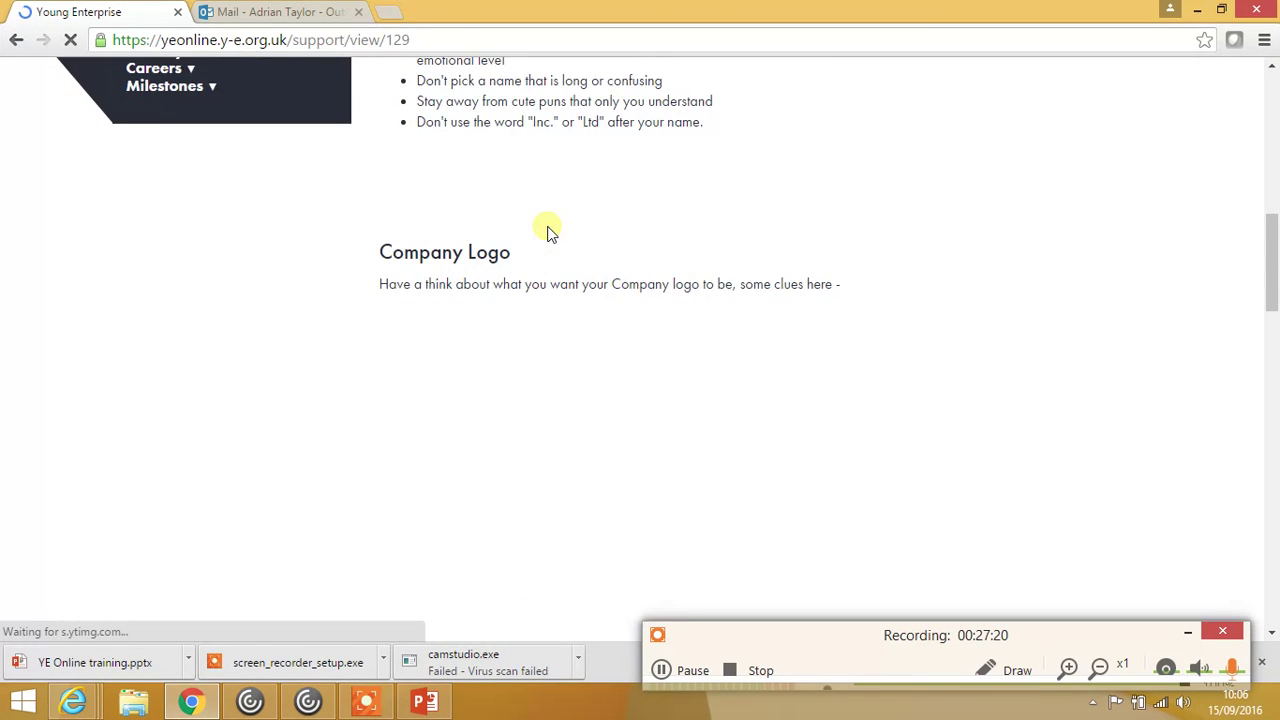
{"action": "scroll", "coordinate": [547, 230], "scroll_direction": "down", "scroll_amount": 12}
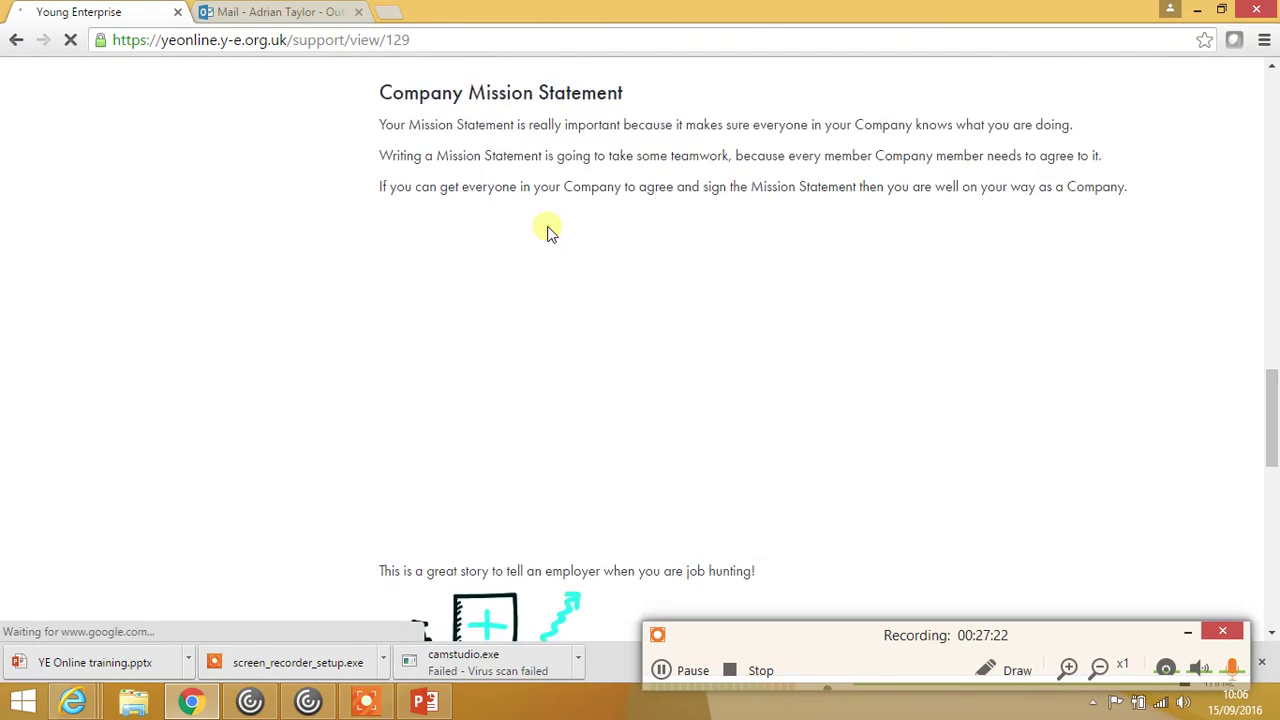
{"action": "scroll", "coordinate": [547, 230], "scroll_direction": "down", "scroll_amount": 8}
{"action": "scroll", "coordinate": [547, 230], "scroll_direction": "up", "scroll_amount": 12}
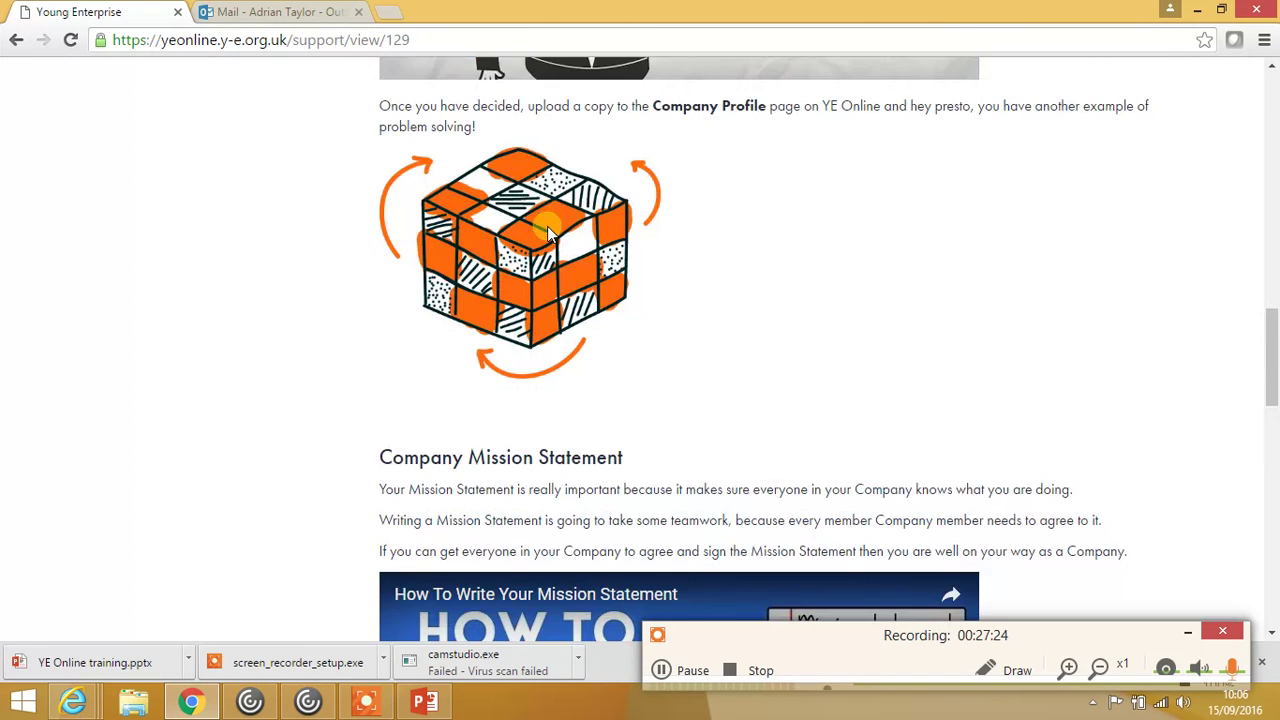
{"action": "scroll", "coordinate": [547, 230], "scroll_direction": "up", "scroll_amount": 7}
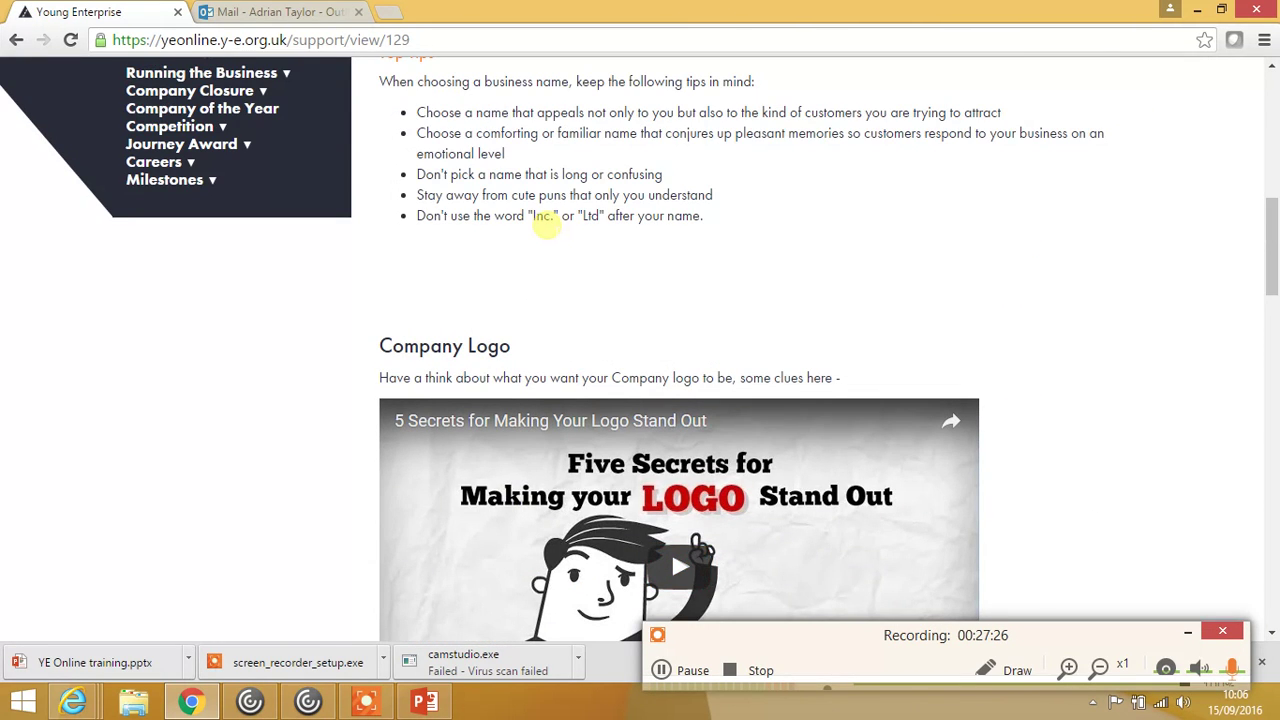
{"action": "scroll", "coordinate": [548, 226], "scroll_direction": "down", "scroll_amount": 2}
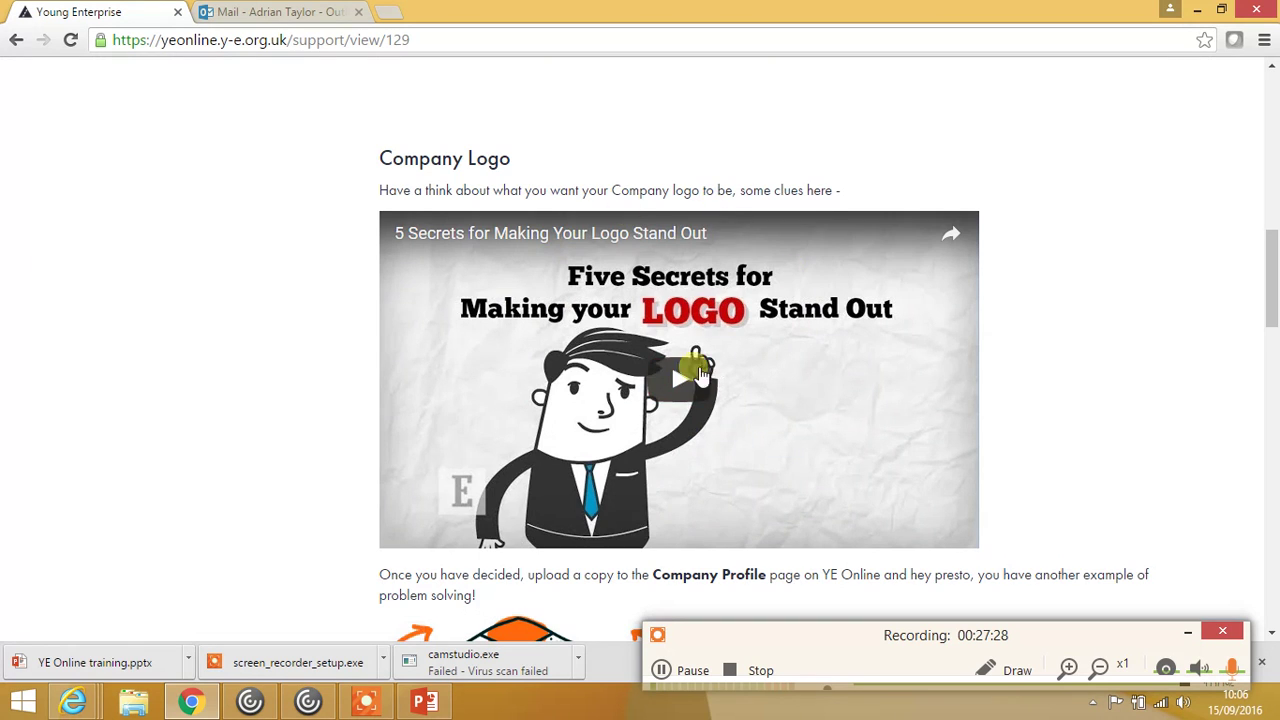
{"action": "scroll", "coordinate": [737, 275], "scroll_direction": "down", "scroll_amount": 9}
{"action": "scroll", "coordinate": [737, 300], "scroll_direction": "up", "scroll_amount": 4}
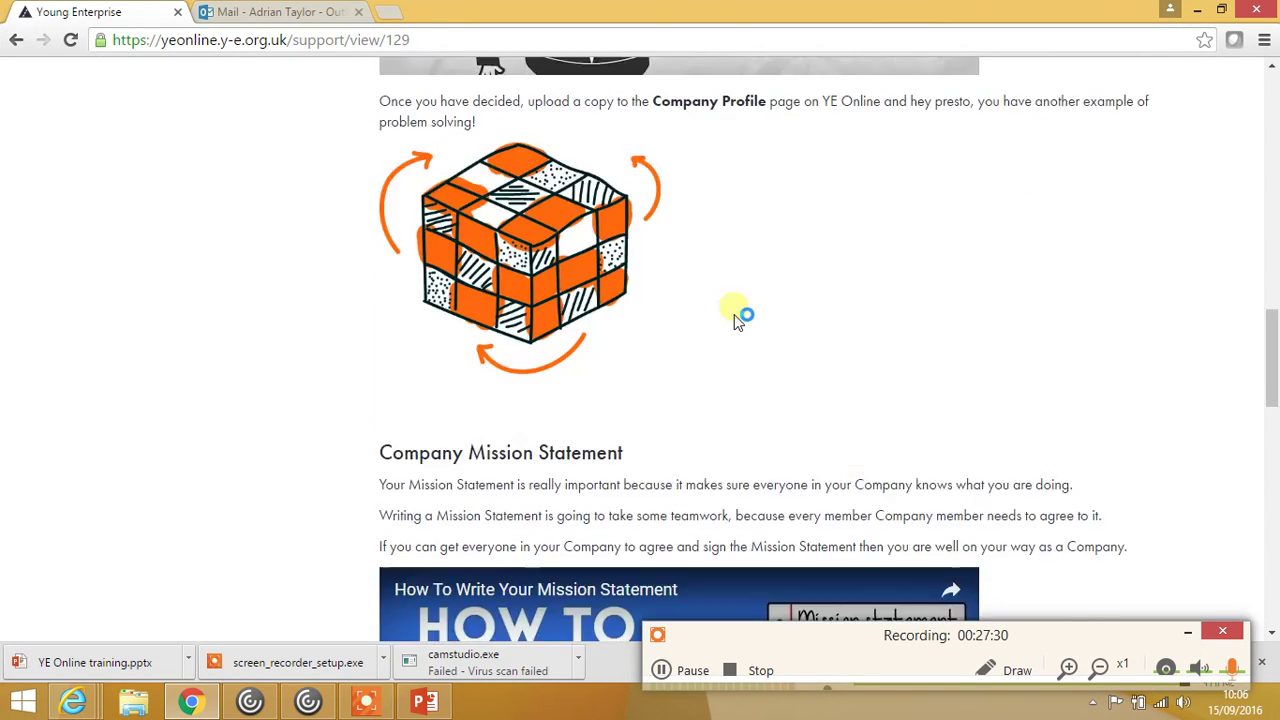
{"action": "scroll", "coordinate": [737, 318], "scroll_direction": "up", "scroll_amount": 2}
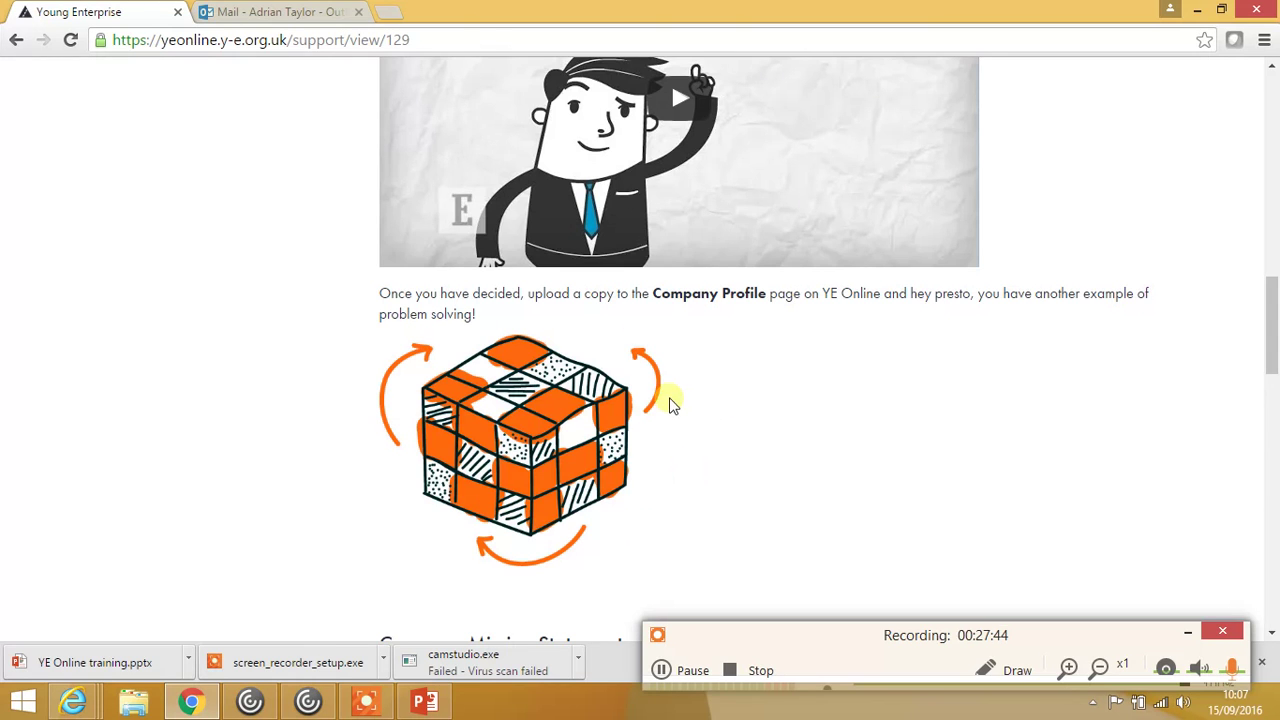
- Highlight the instruction about uploading the logo to the Company Profile and look back over the company name guidance
{"action": "left_click_drag", "start_coordinate": [523, 314], "coordinate": [371, 289]}
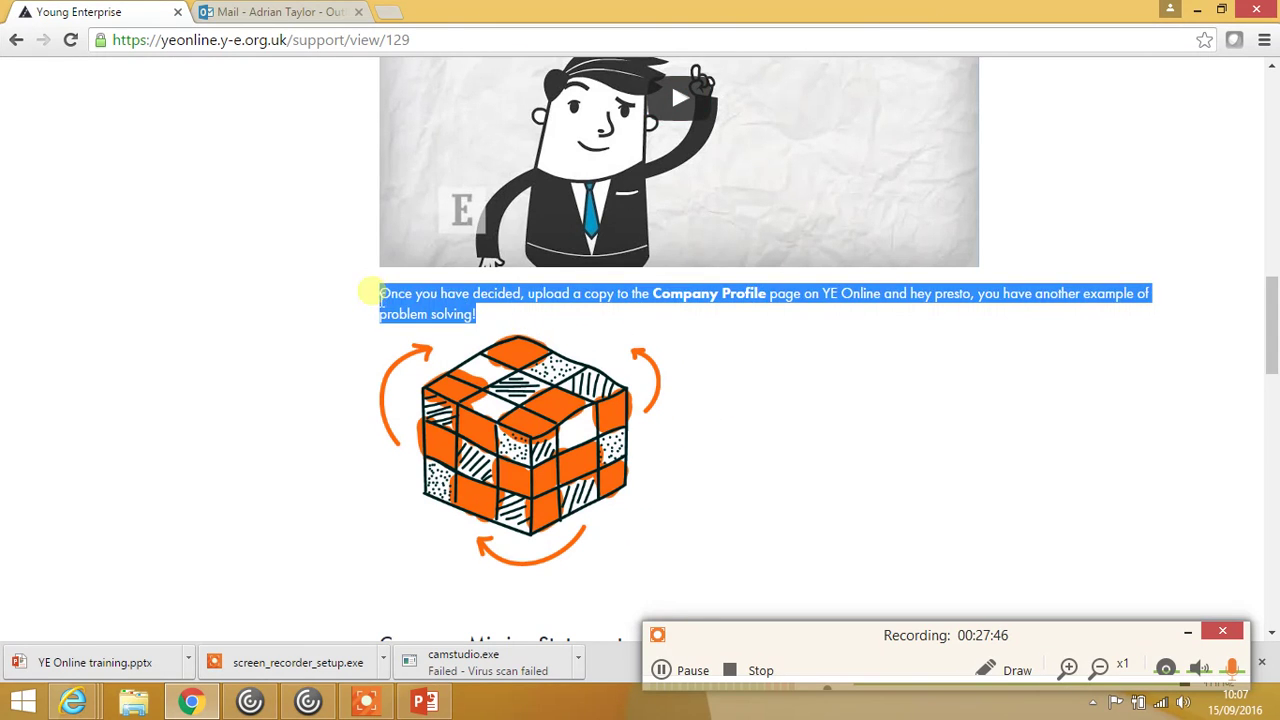
{"action": "scroll", "coordinate": [785, 352], "scroll_direction": "up", "scroll_amount": 2}
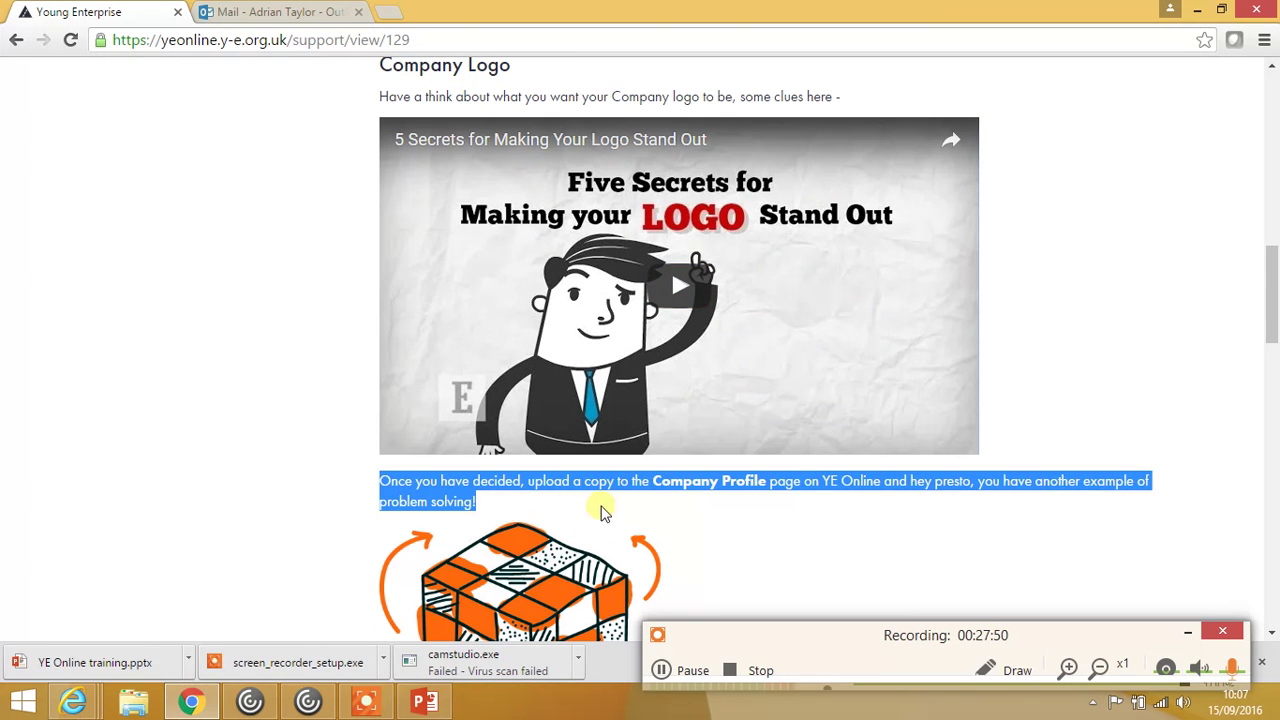
{"action": "scroll", "coordinate": [651, 503], "scroll_direction": "up", "scroll_amount": 9}
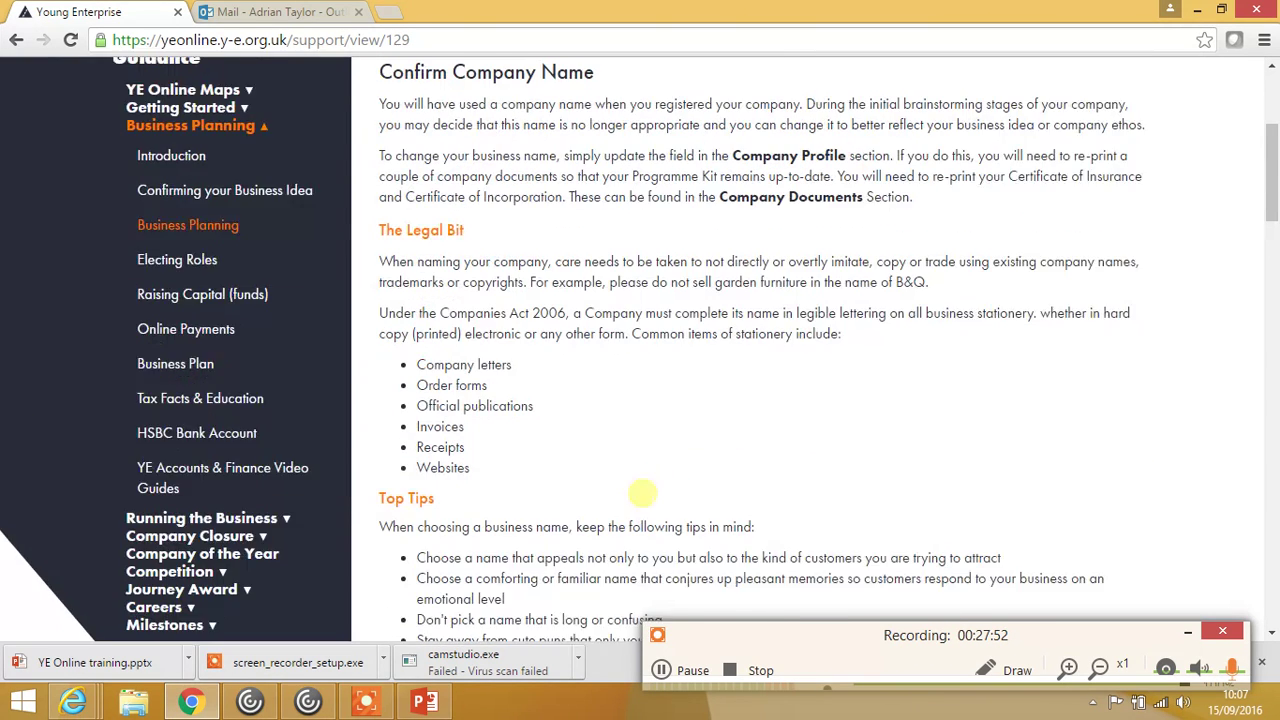
{"action": "scroll", "coordinate": [643, 493], "scroll_direction": "up", "scroll_amount": 2}
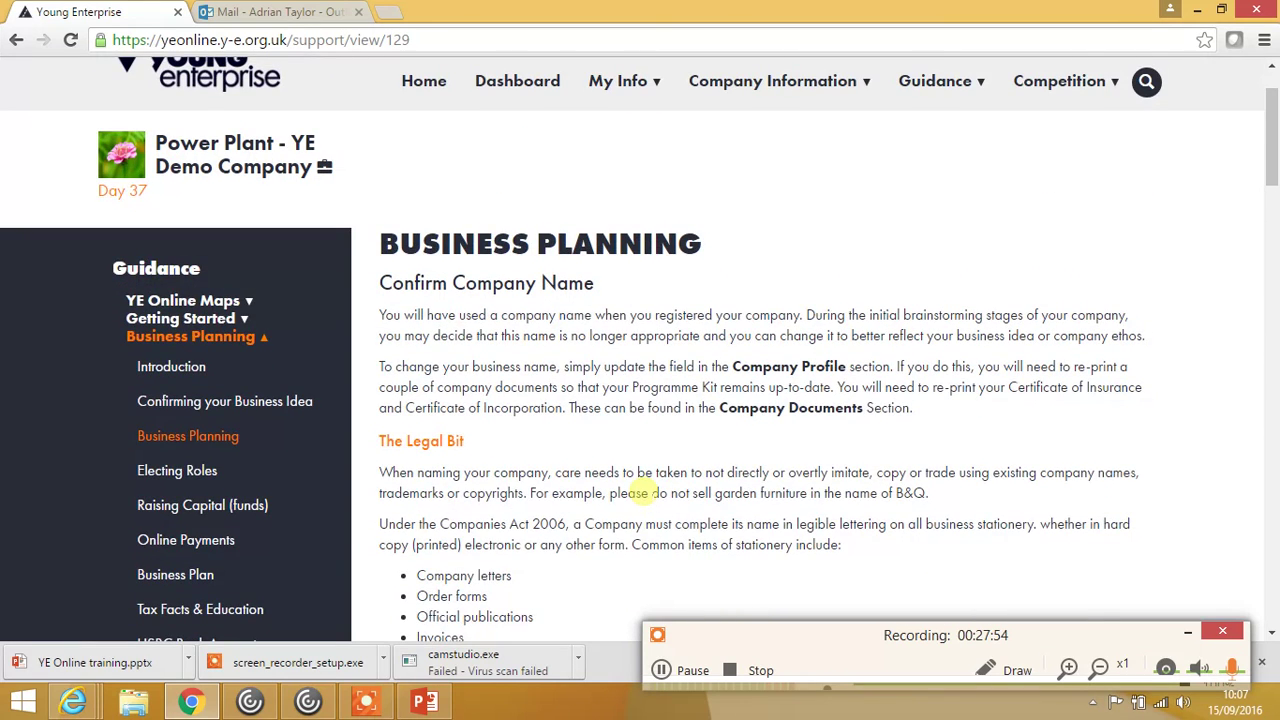
{"action": "scroll", "coordinate": [637, 492], "scroll_direction": "up", "scroll_amount": 1}
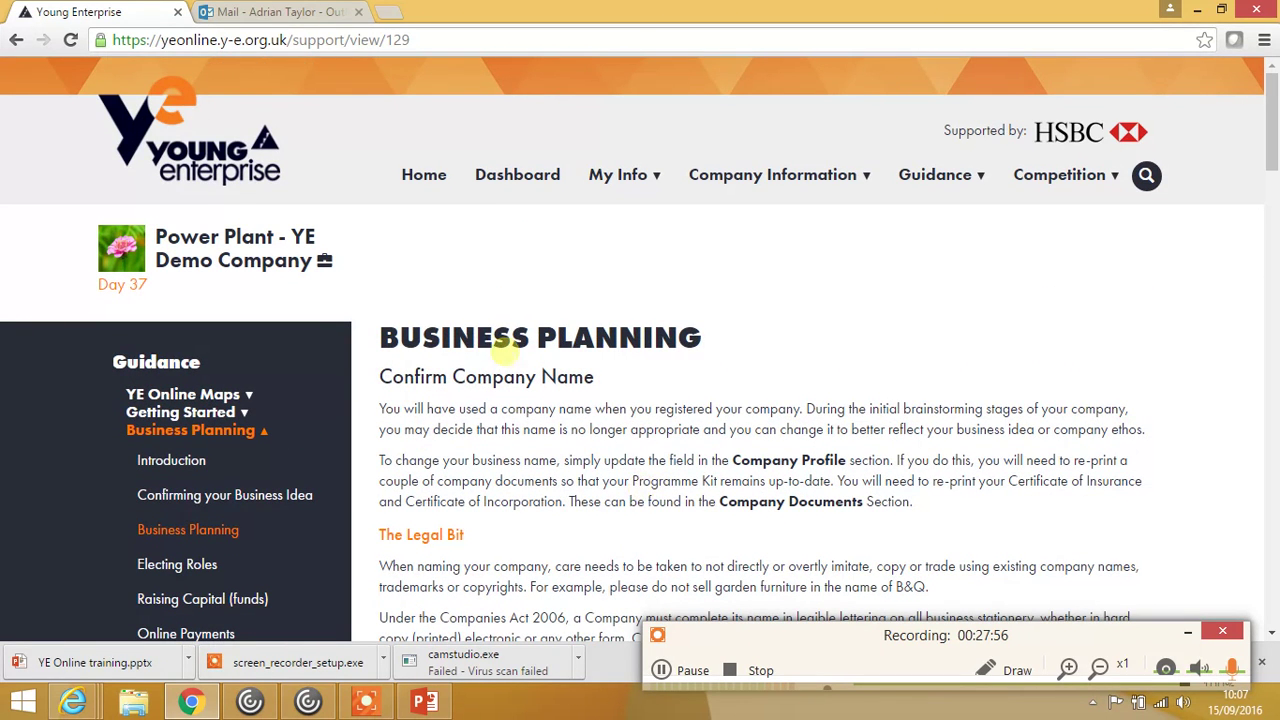
- Open the Company Documents from the company's dashboard and download the Outline Business Plan Template from the Young Enterprise resources
{"action": "left_click", "coordinate": [531, 180]}
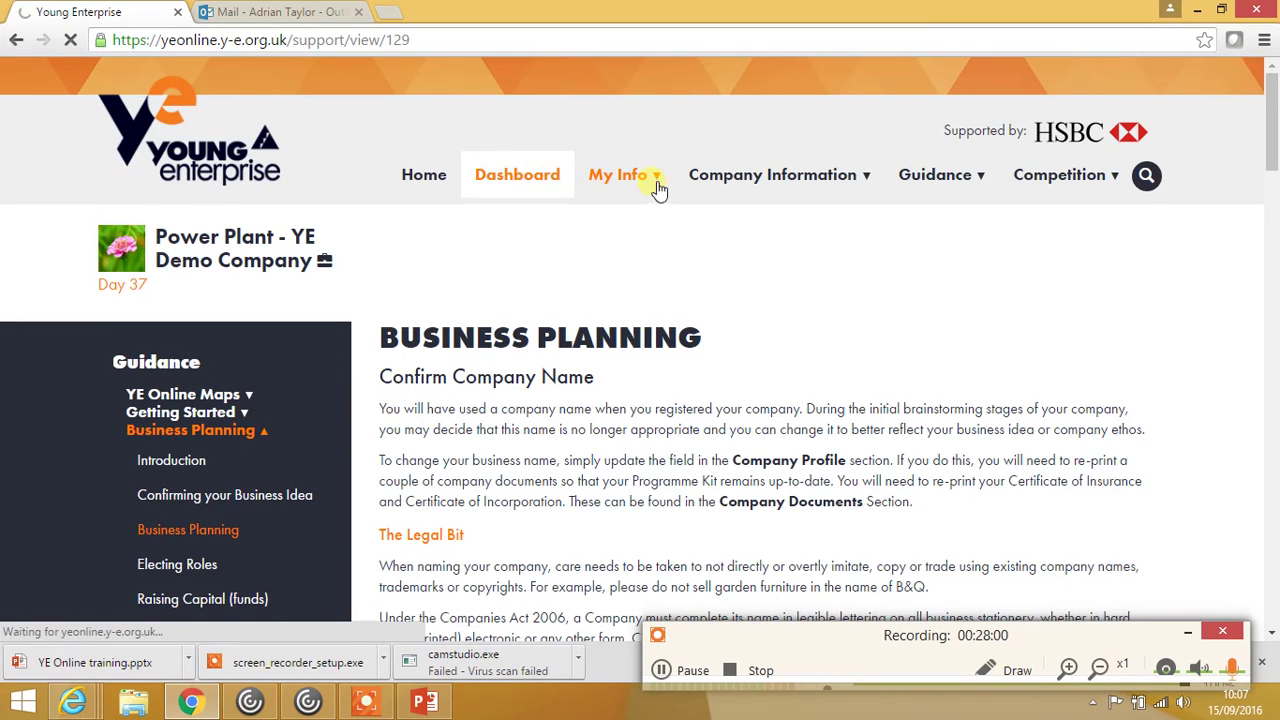
{"action": "left_click", "coordinate": [655, 184]}
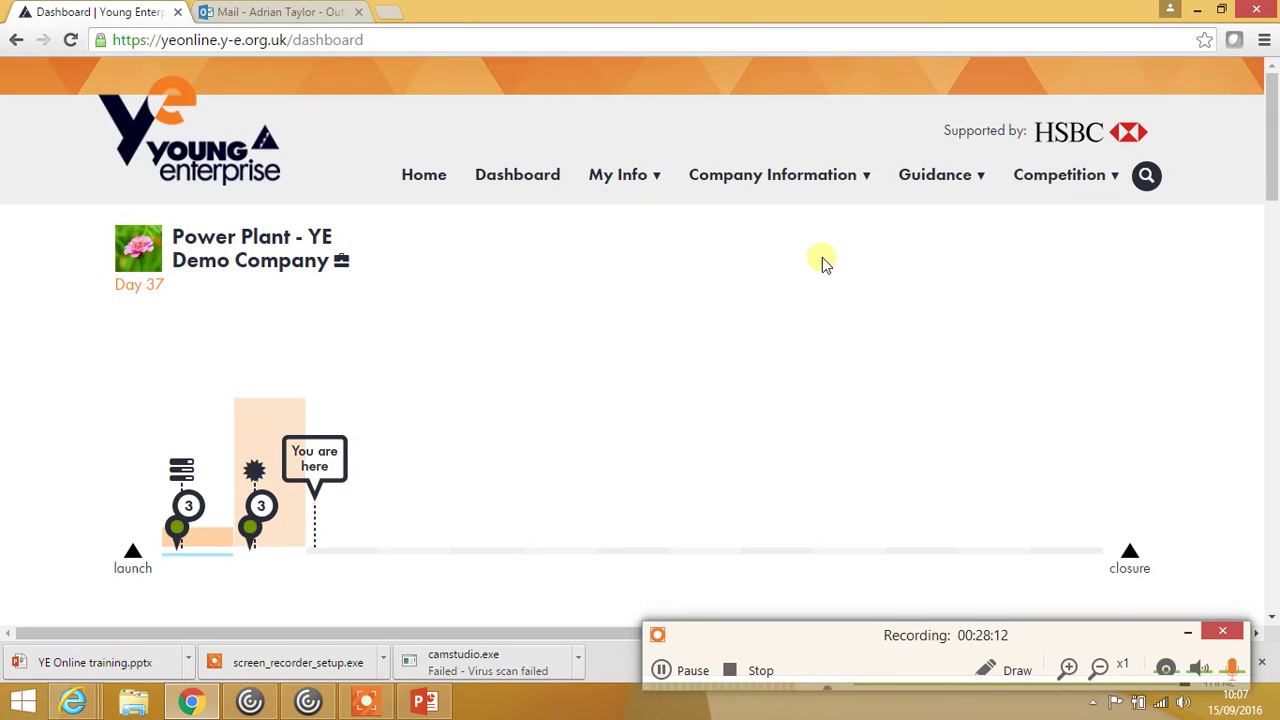
{"action": "mouse_move", "coordinate": [729, 175]}
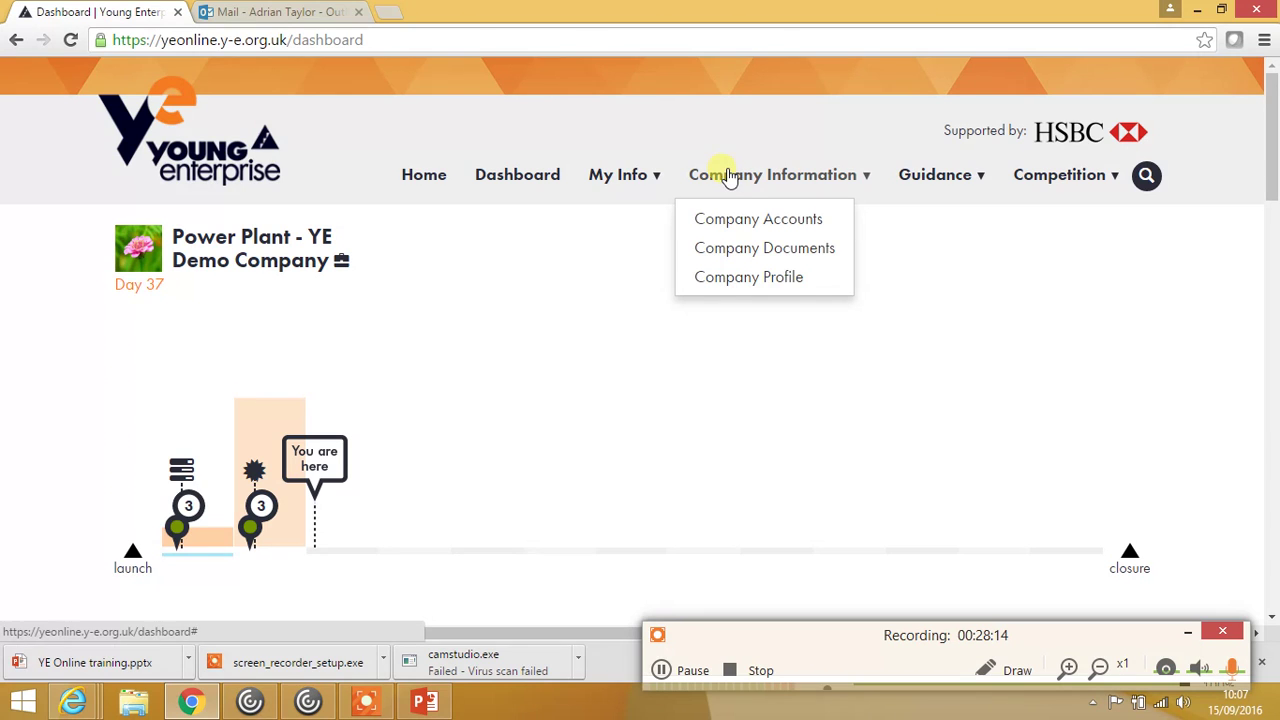
{"action": "left_click", "coordinate": [720, 248]}
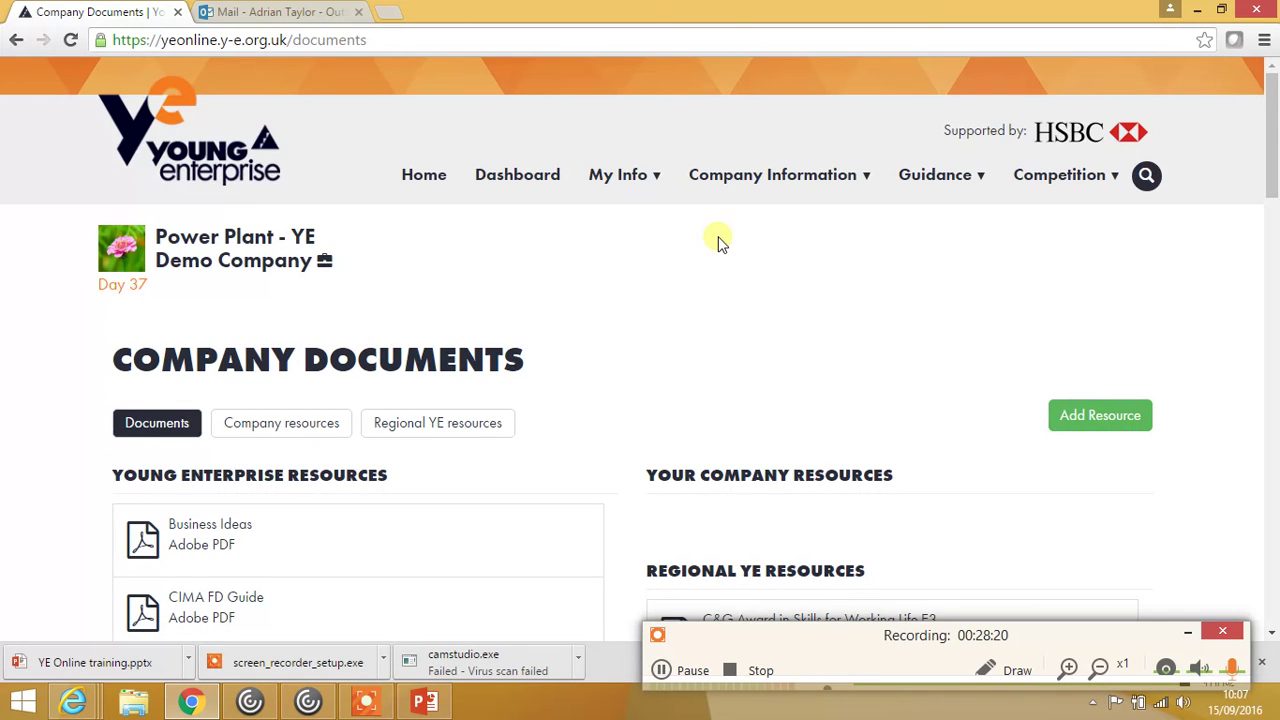
{"action": "scroll", "coordinate": [686, 248], "scroll_direction": "down", "scroll_amount": 3}
{"action": "scroll", "coordinate": [628, 242], "scroll_direction": "down", "scroll_amount": 8}
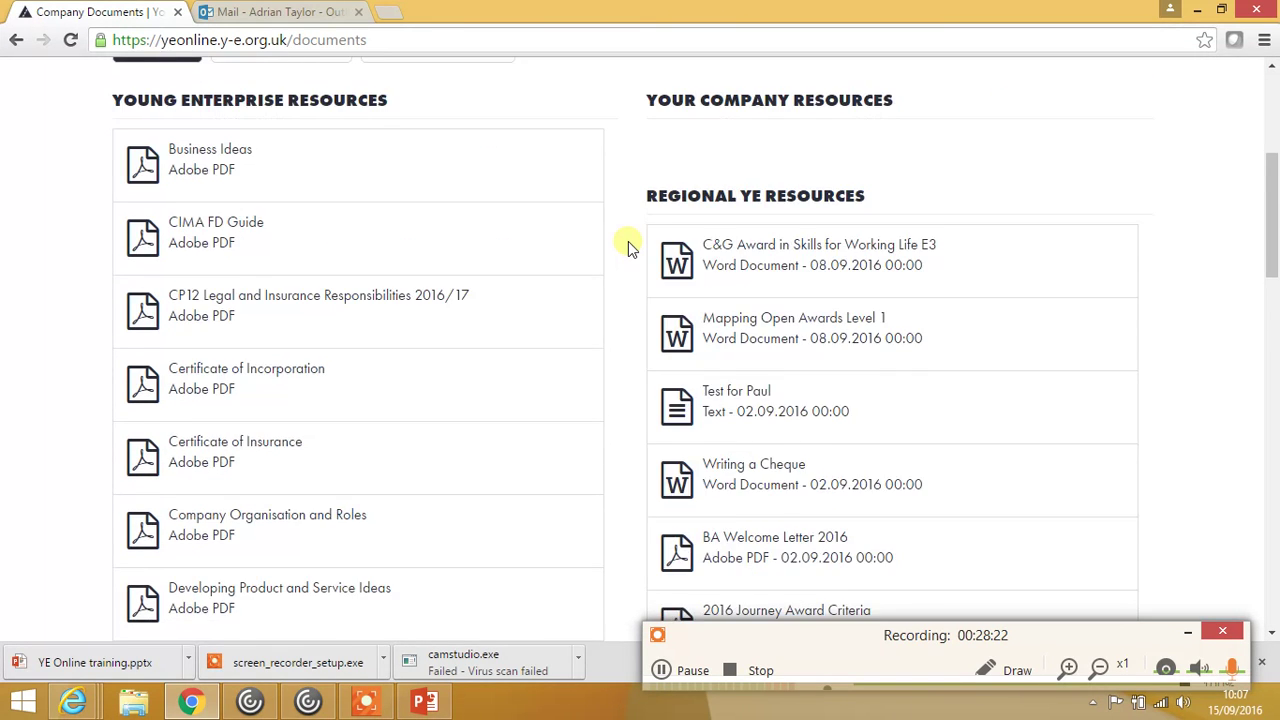
{"action": "scroll", "coordinate": [627, 241], "scroll_direction": "down", "scroll_amount": 3}
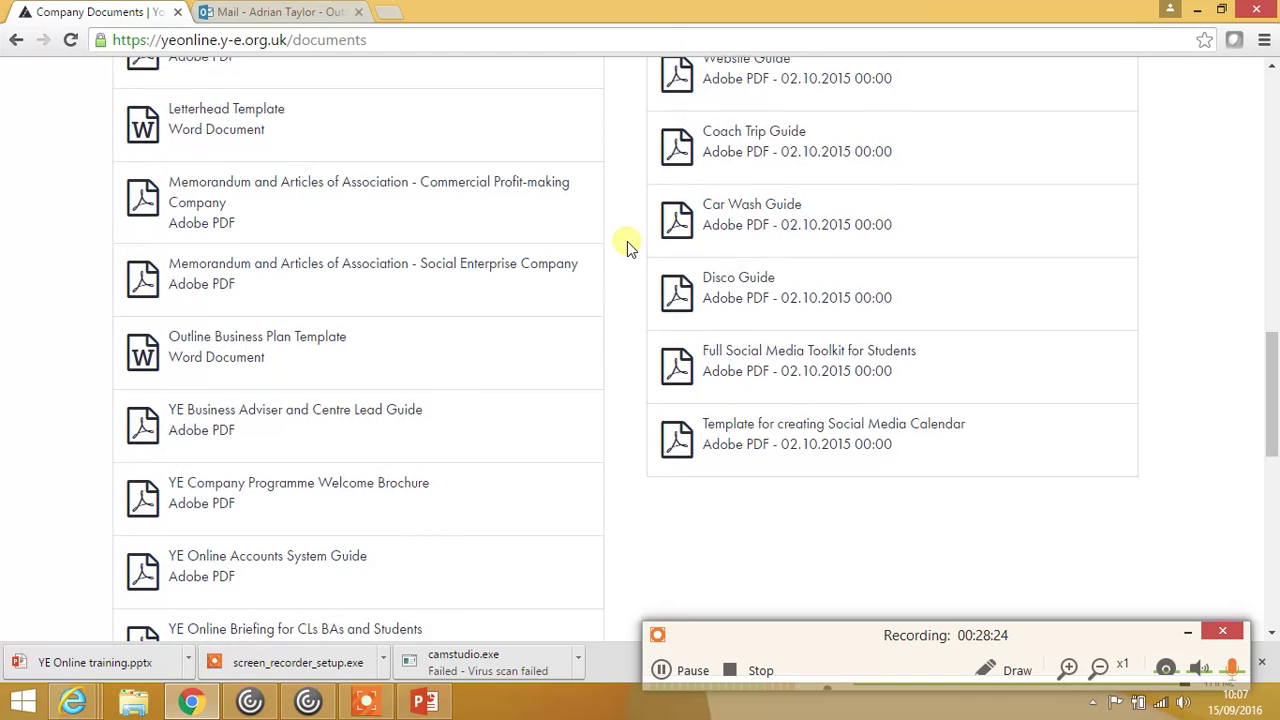
{"action": "left_click", "coordinate": [268, 250]}
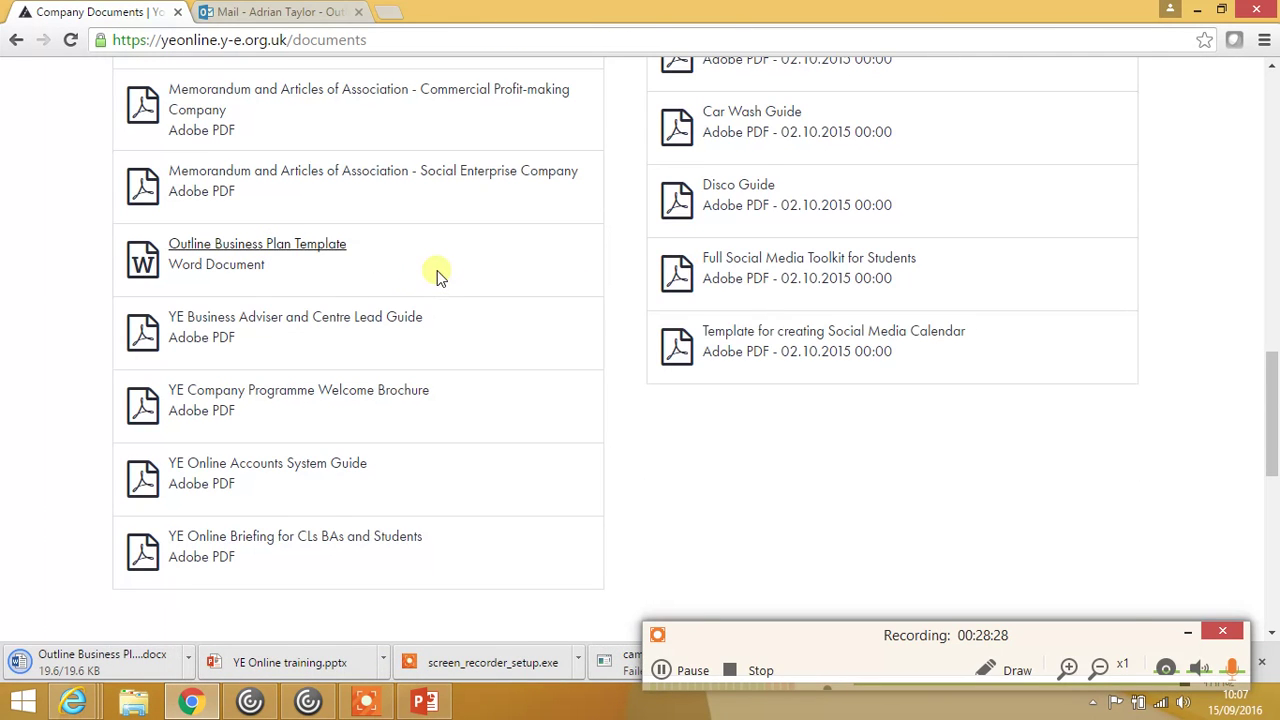
- Open the downloaded Outline Business Plan Template in Word and review its instructions and questions
{"action": "scroll", "coordinate": [437, 272], "scroll_direction": "up", "scroll_amount": 12}
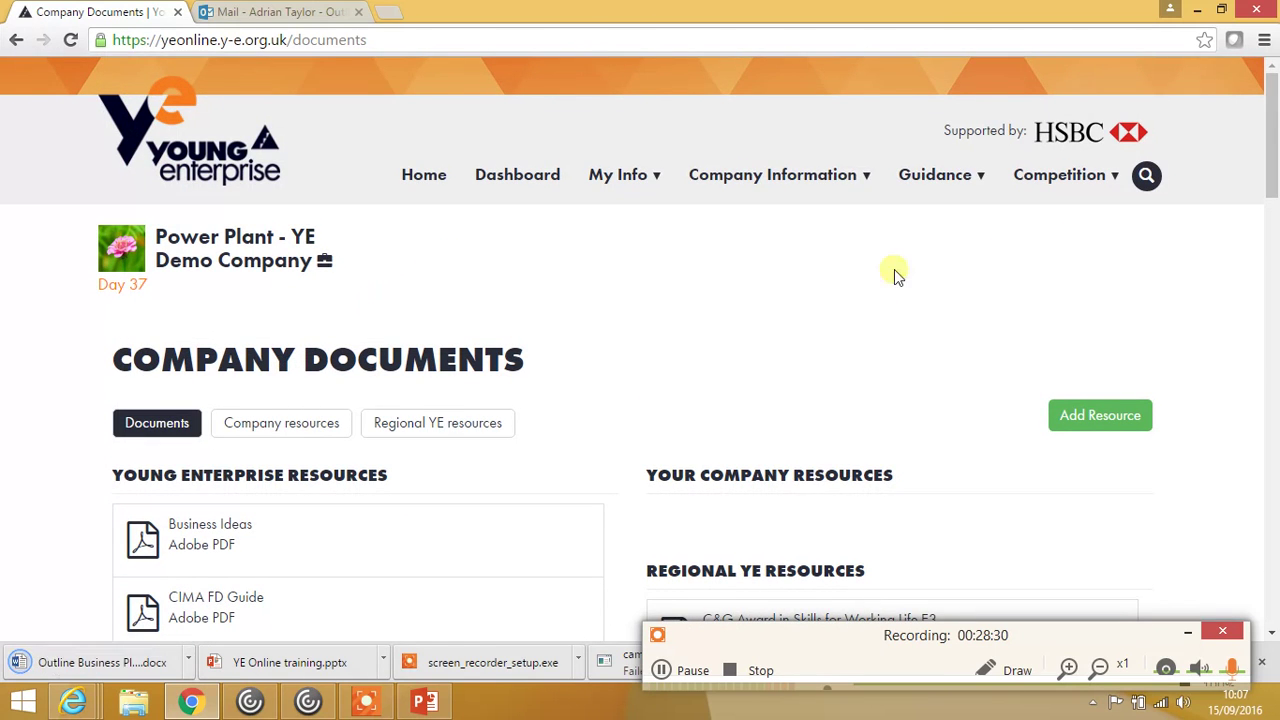
{"action": "left_click", "coordinate": [871, 177]}
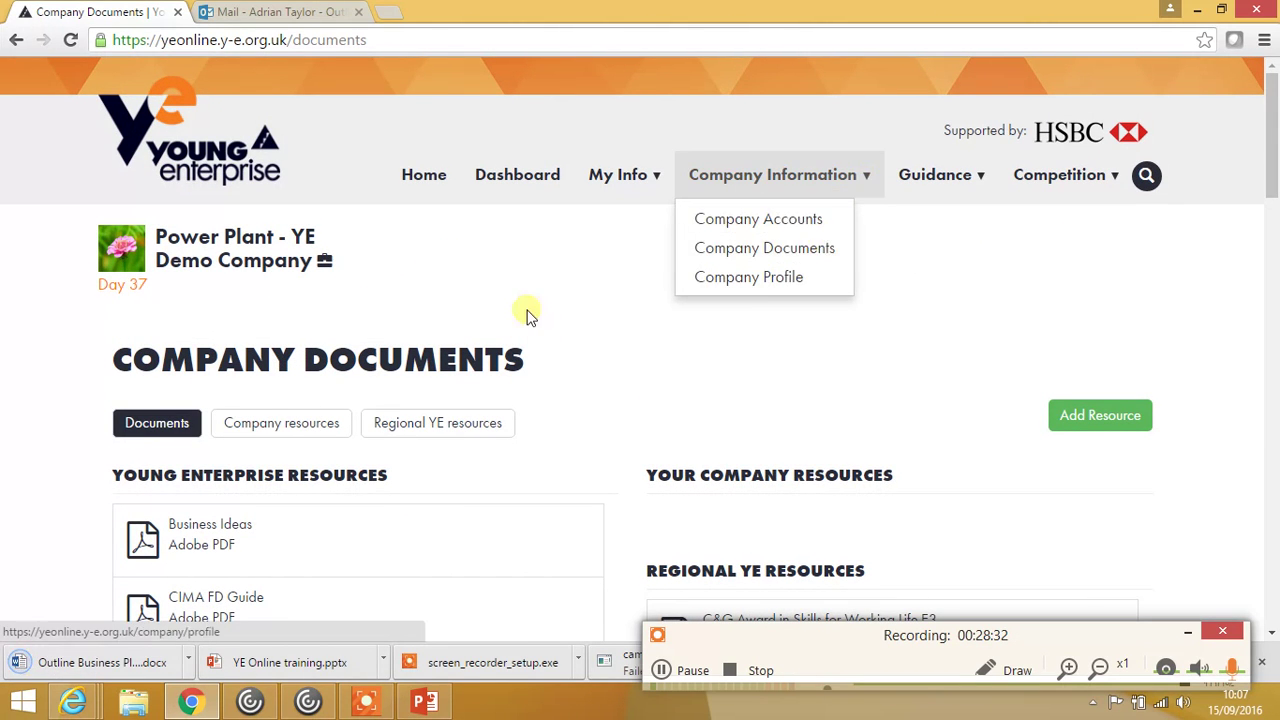
{"action": "scroll", "coordinate": [507, 310], "scroll_direction": "down", "scroll_amount": 3}
{"action": "scroll", "coordinate": [507, 310], "scroll_direction": "down", "scroll_amount": 10}
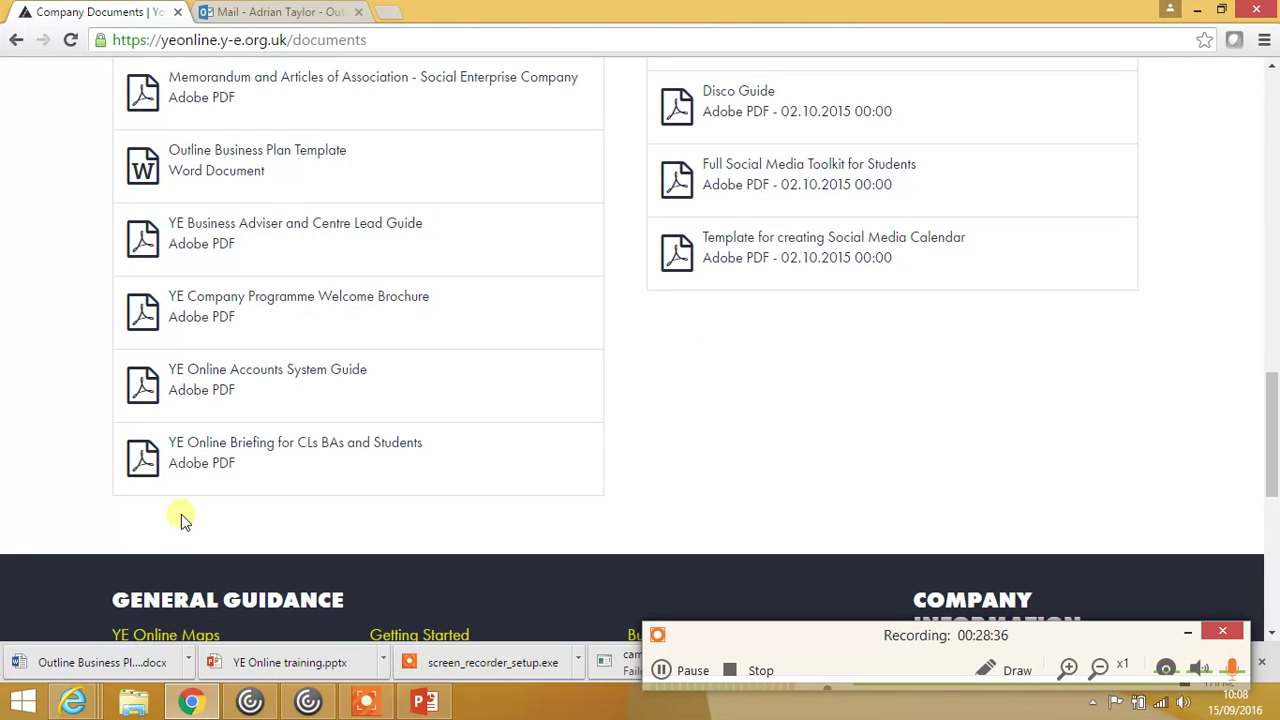
{"action": "left_click", "coordinate": [105, 662]}
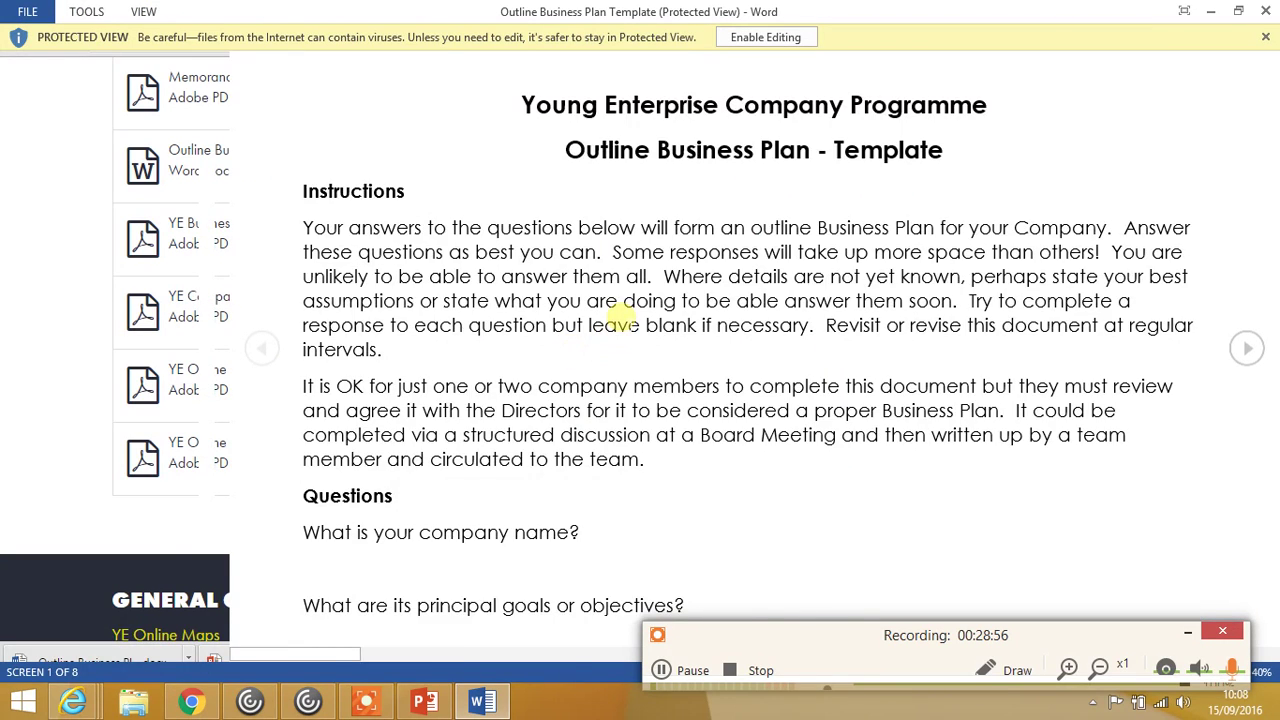
{"action": "scroll", "coordinate": [614, 325], "scroll_direction": "down", "scroll_amount": 6}
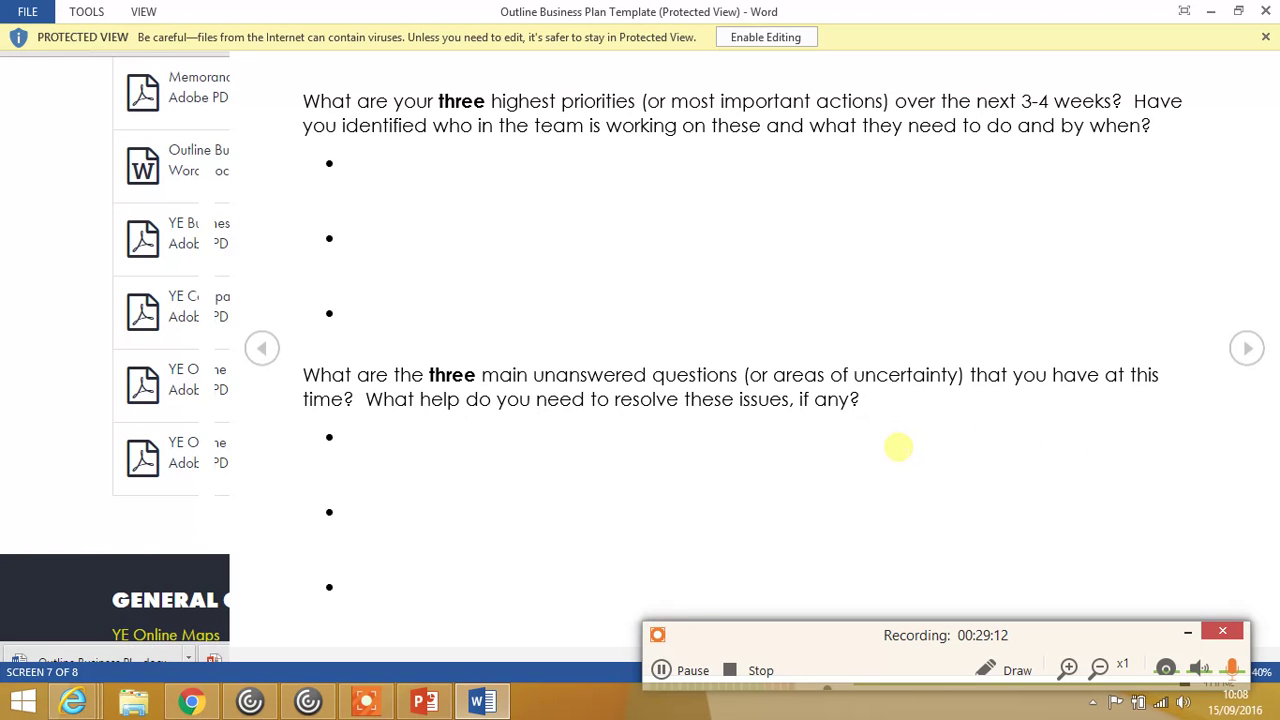
{"action": "scroll", "coordinate": [898, 447], "scroll_direction": "up", "scroll_amount": 5}
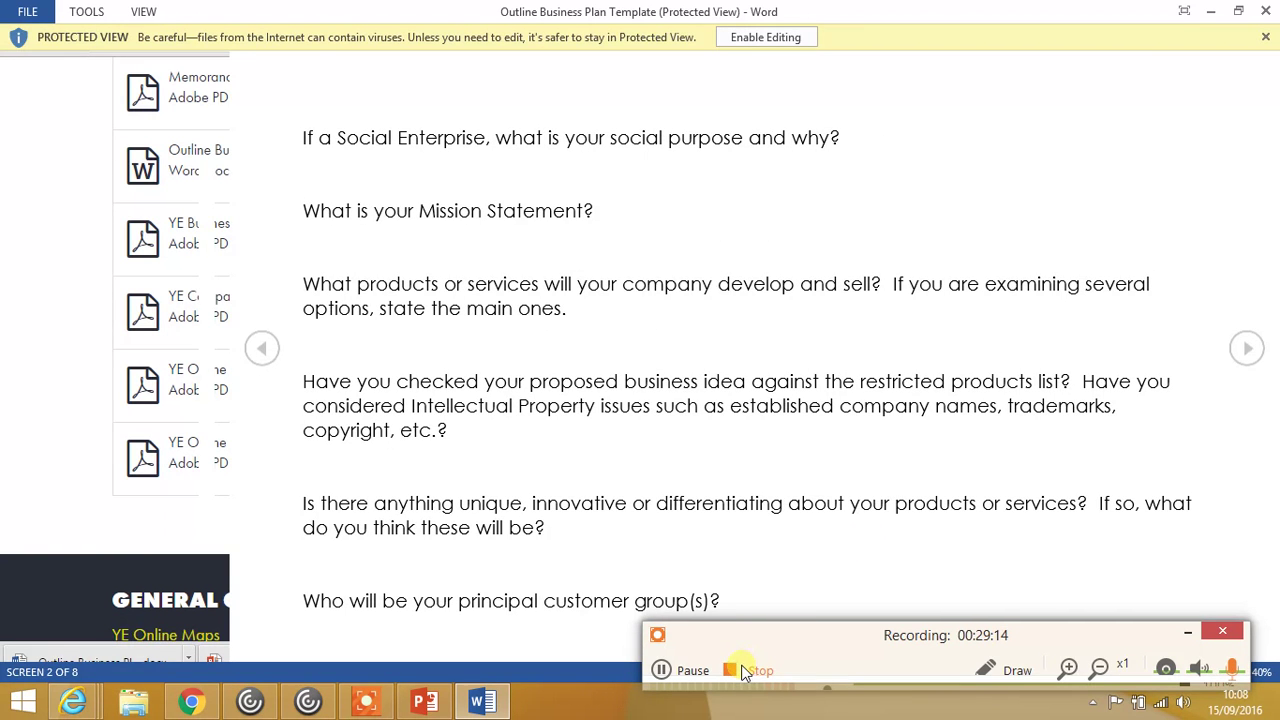